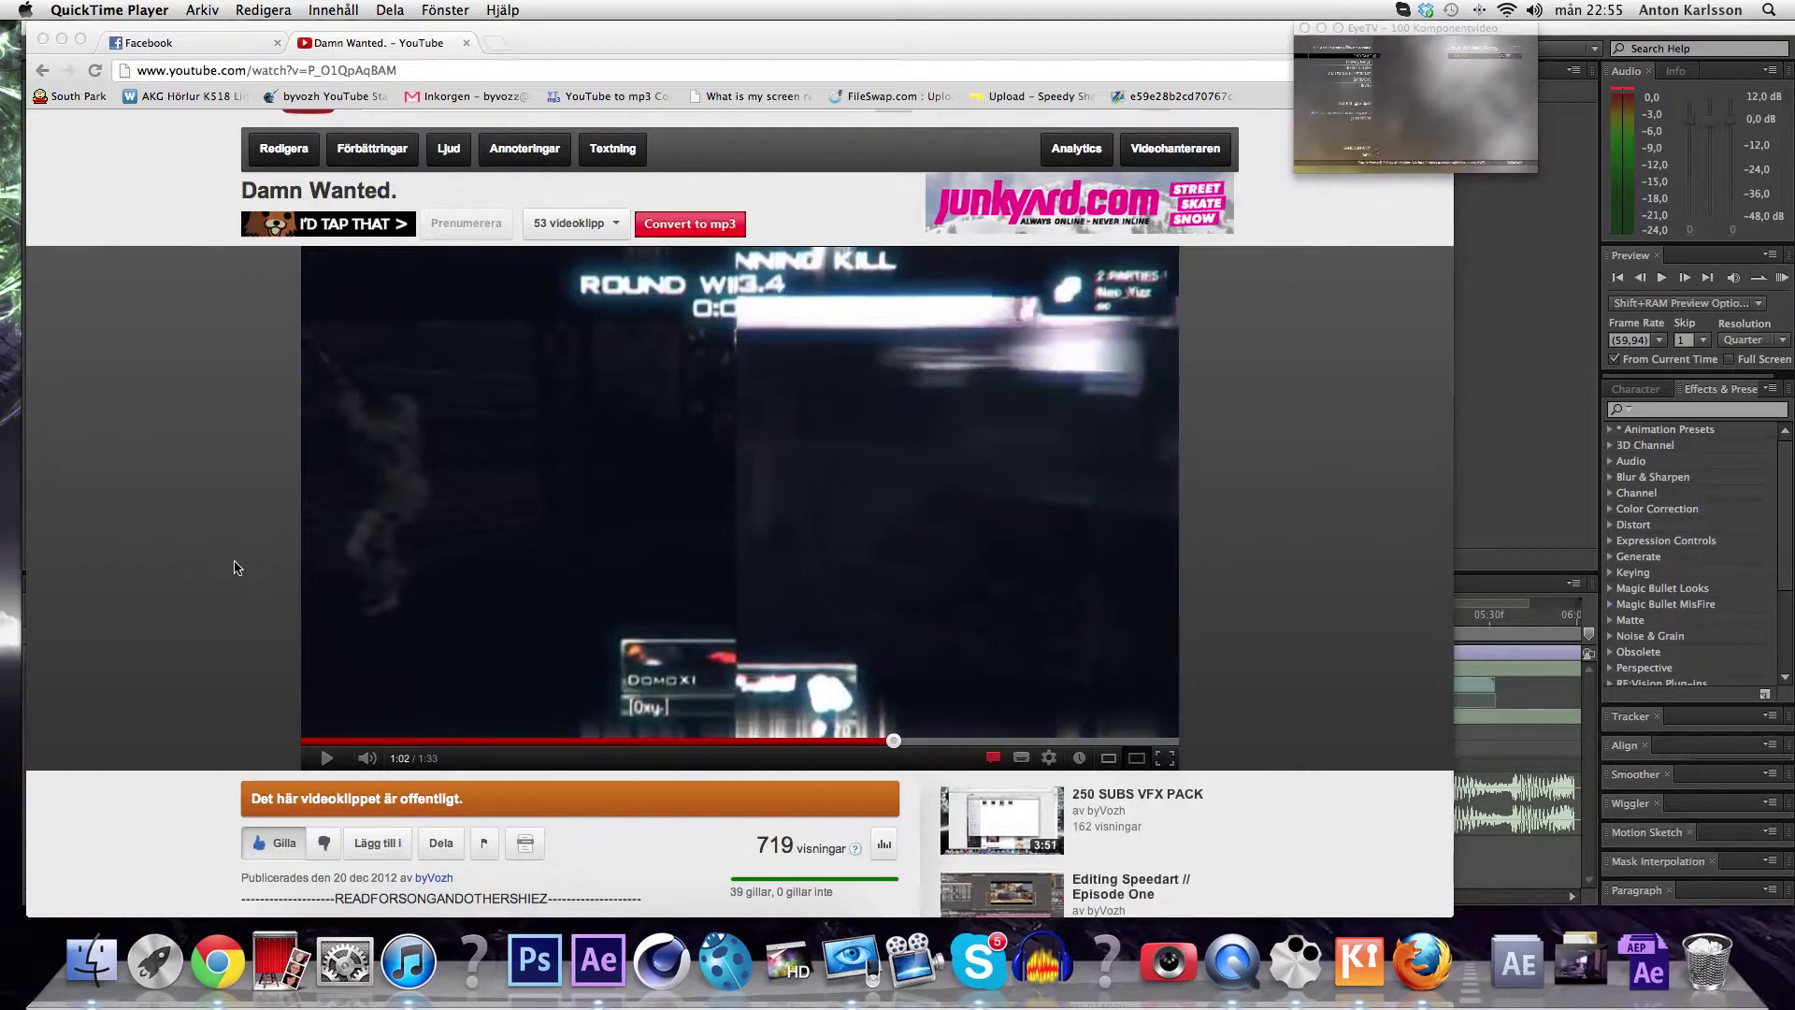
Watch the finished YouTube video's distorted shot from 1:02, then switch to the After Effects project.
{"action": "left_click", "coordinate": [327, 759]}
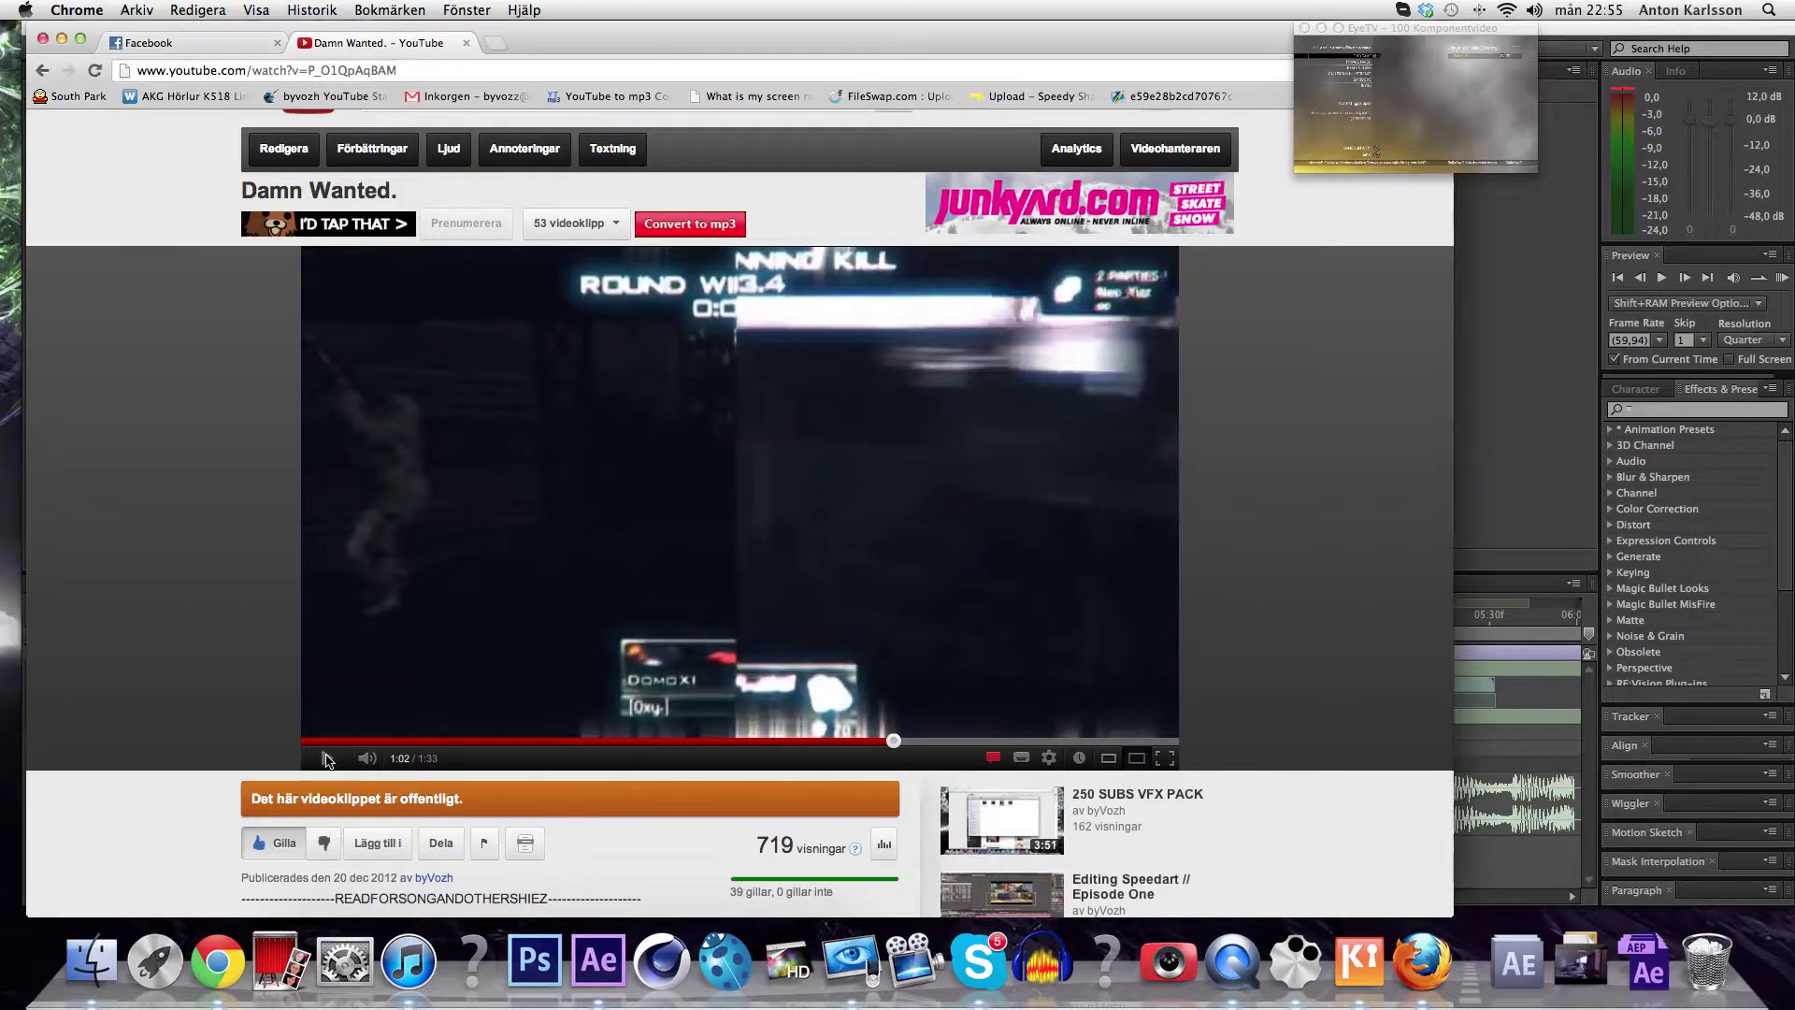
{"action": "left_click", "coordinate": [327, 759]}
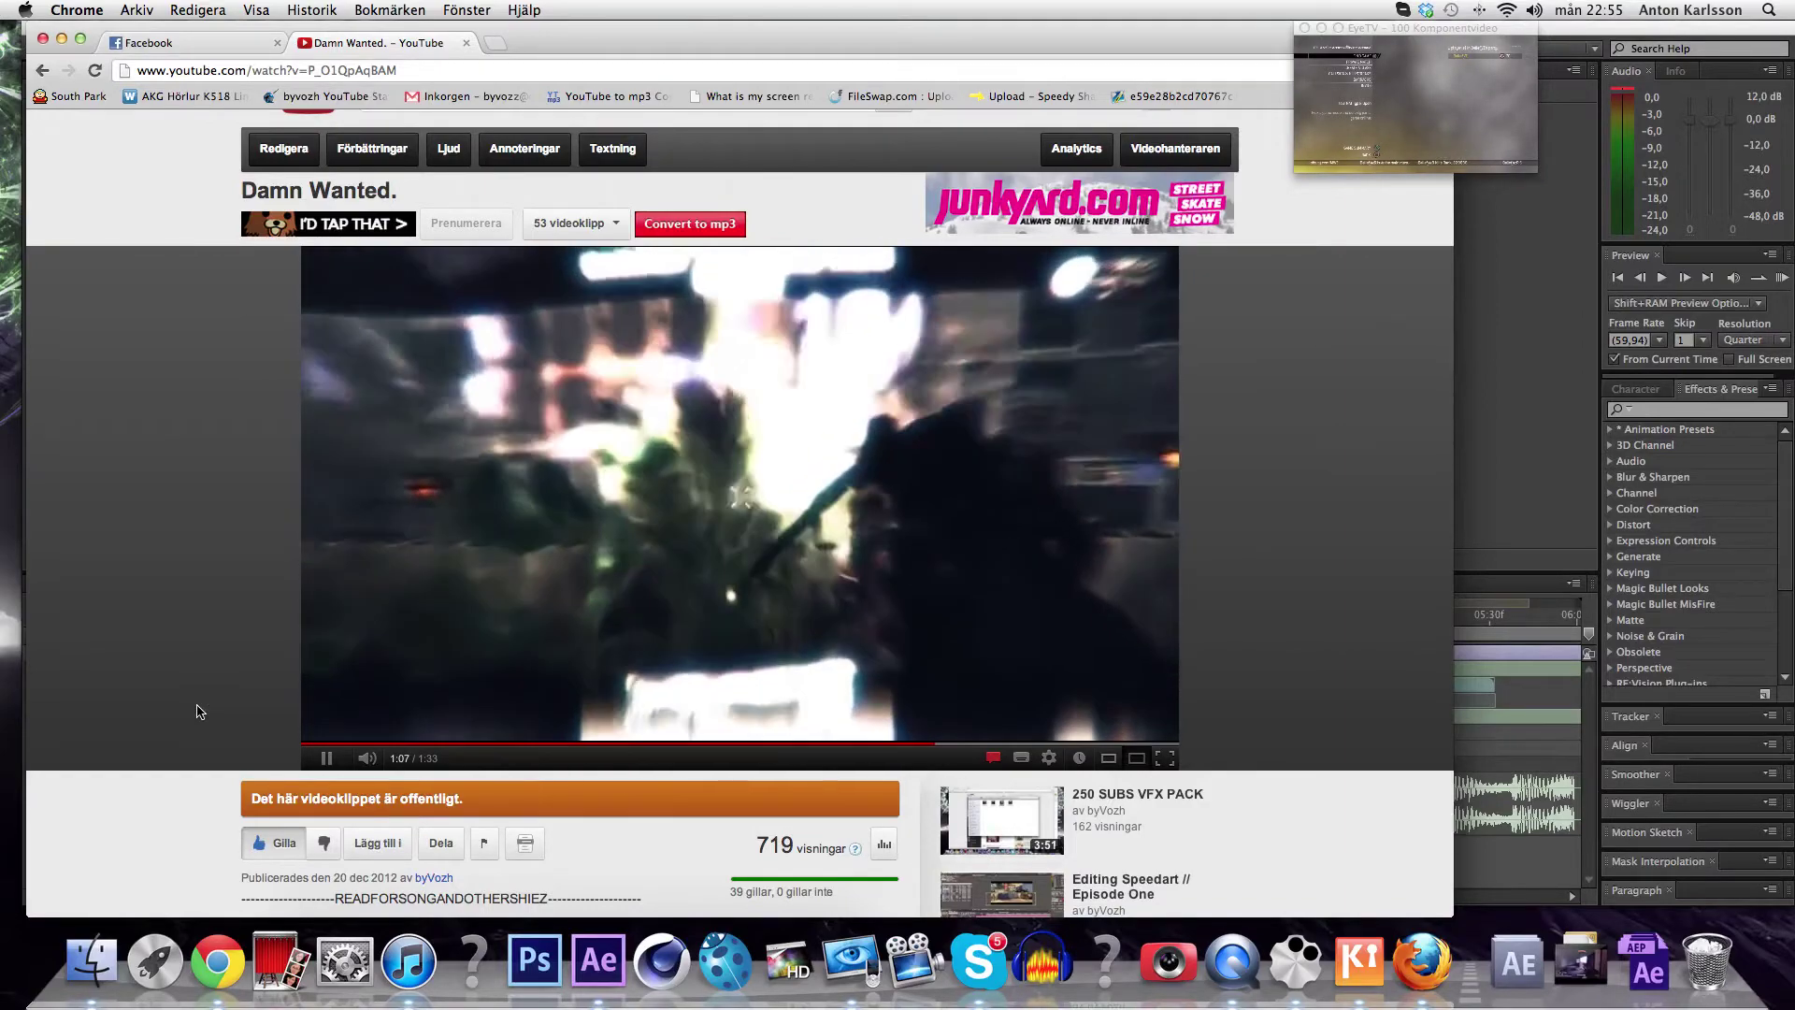
{"action": "left_click", "coordinate": [455, 649]}
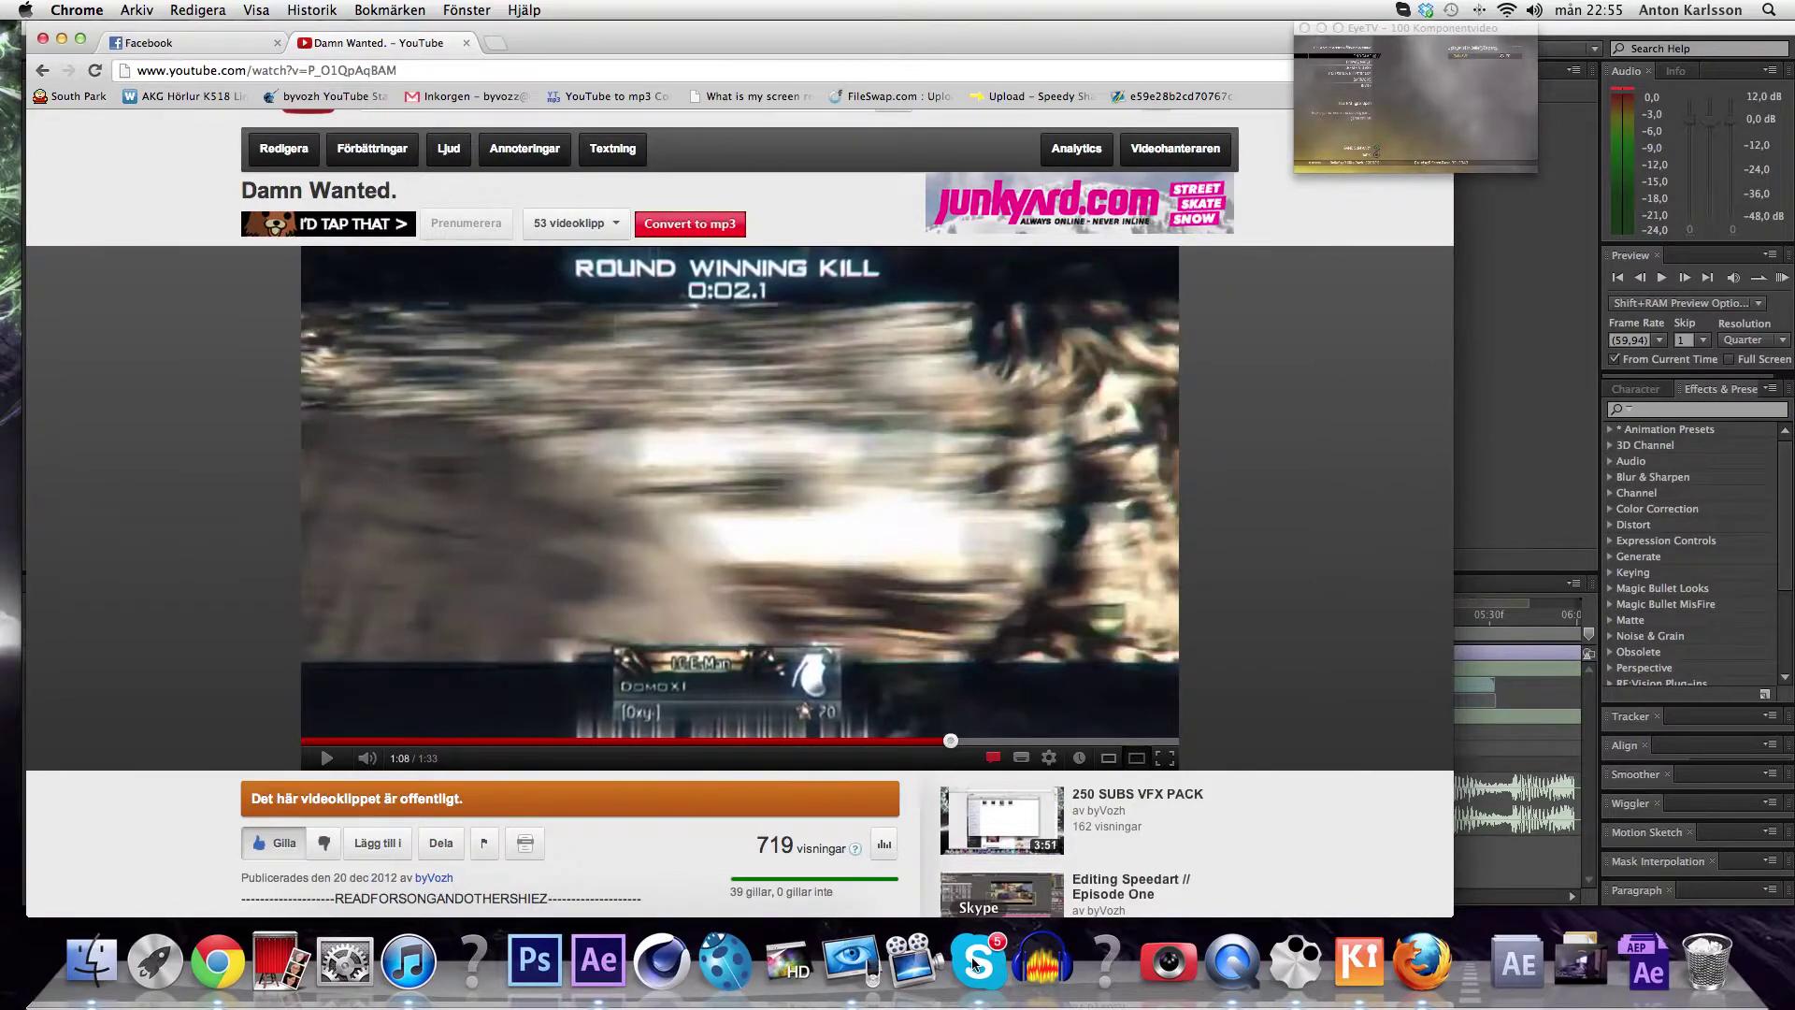
{"action": "left_click", "coordinate": [598, 961]}
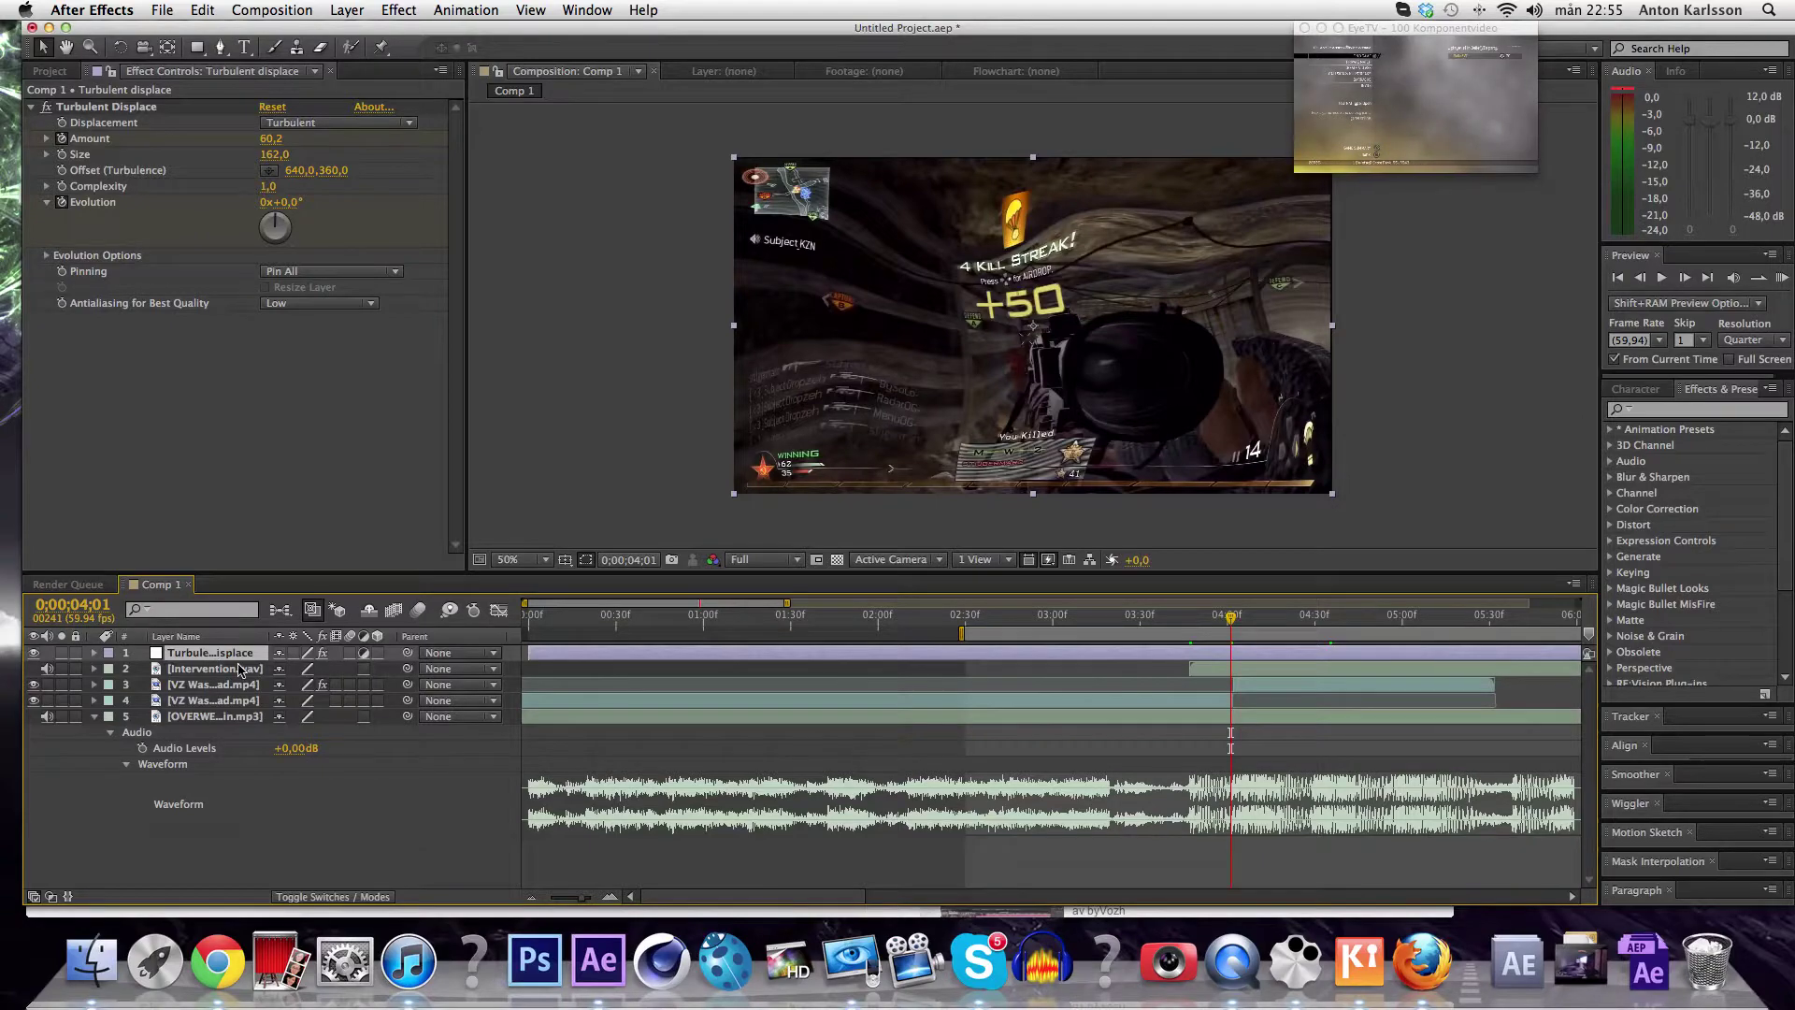
Add a new adjustment layer to Comp 1 and delete the old Turbulent displace layer.
{"action": "right_click", "coordinate": [316, 797]}
{"action": "mouse_move", "coordinate": [355, 728]}
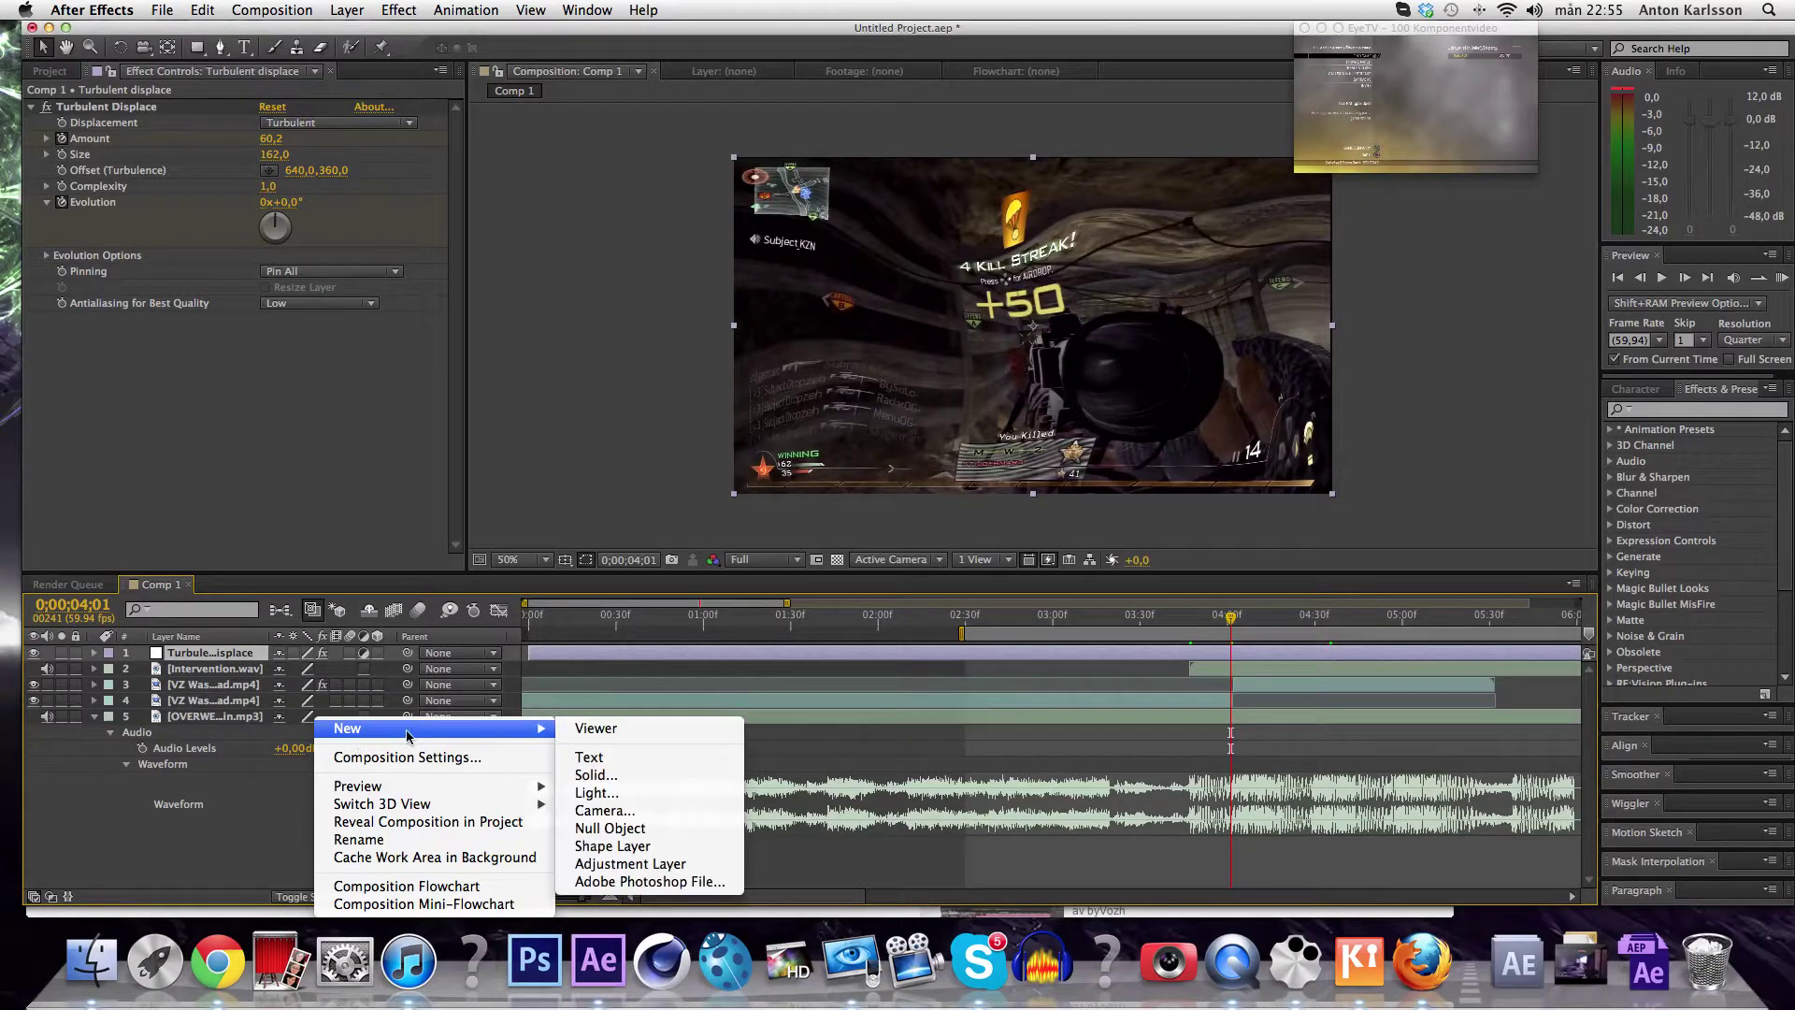
{"action": "left_click", "coordinate": [636, 866]}
{"action": "key", "text": "Caps_Lock"}
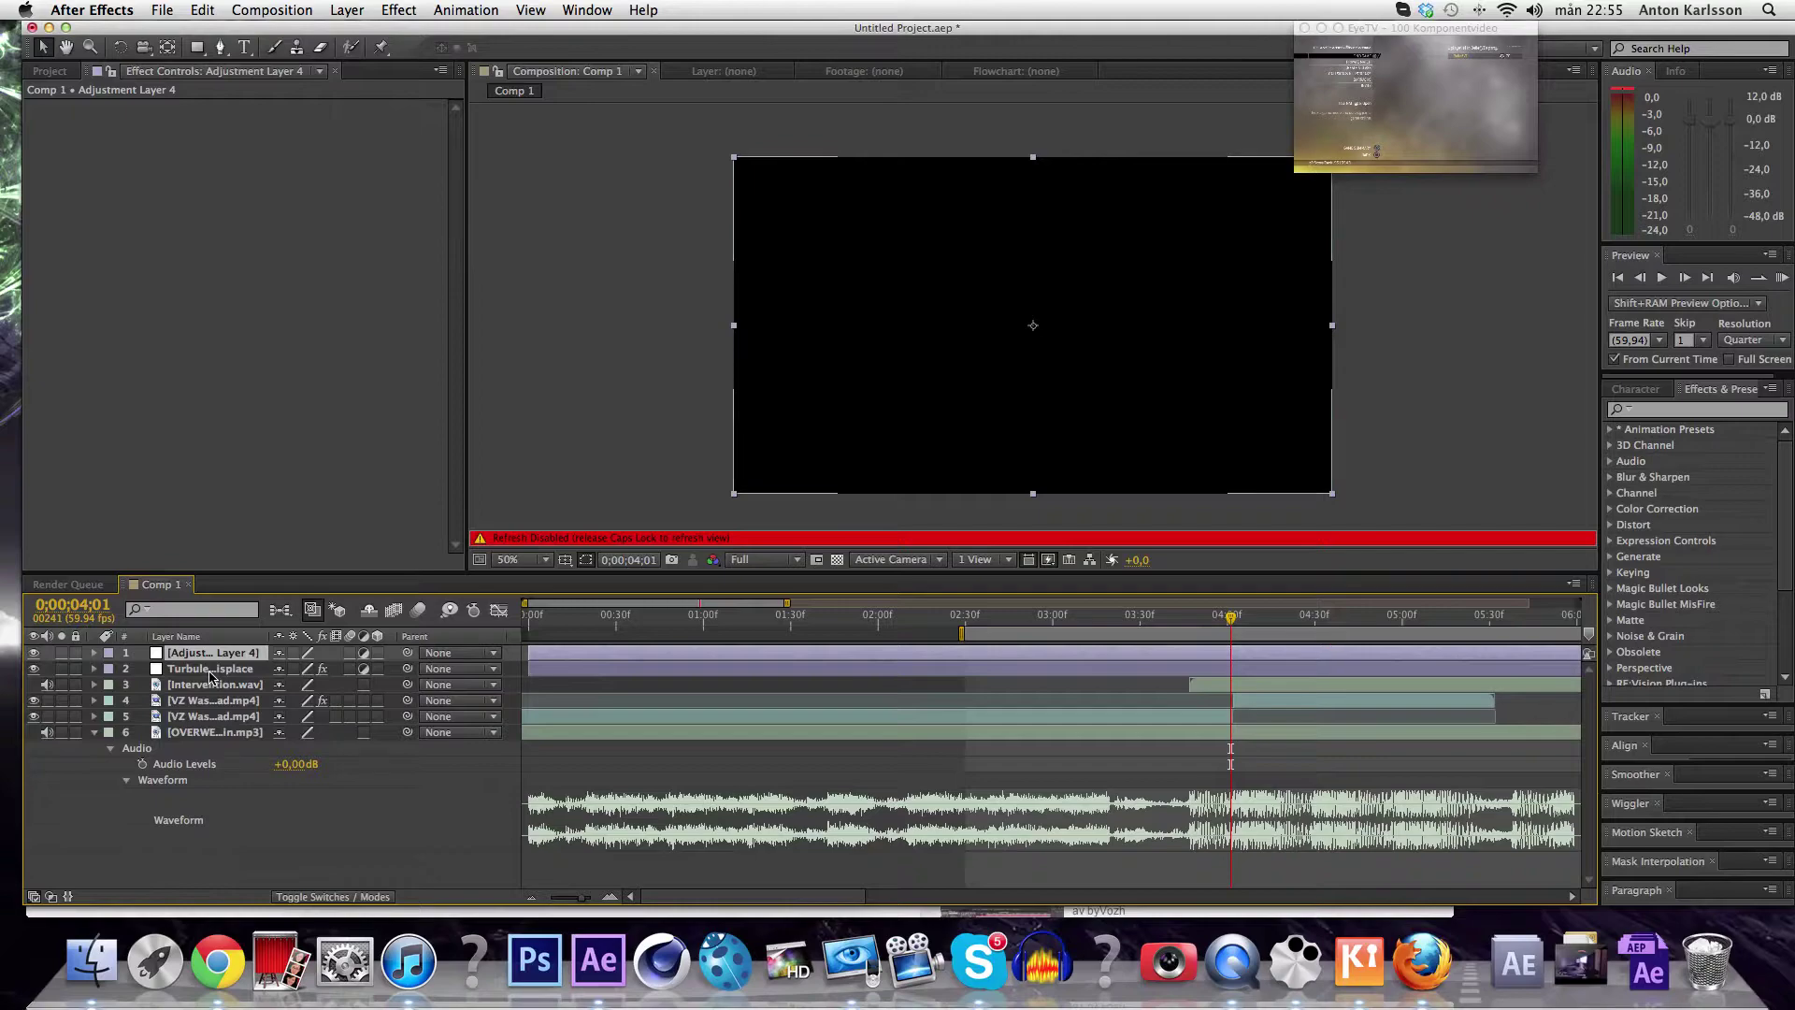
{"action": "left_click", "coordinate": [211, 671]}
{"action": "key", "text": "Delete"}
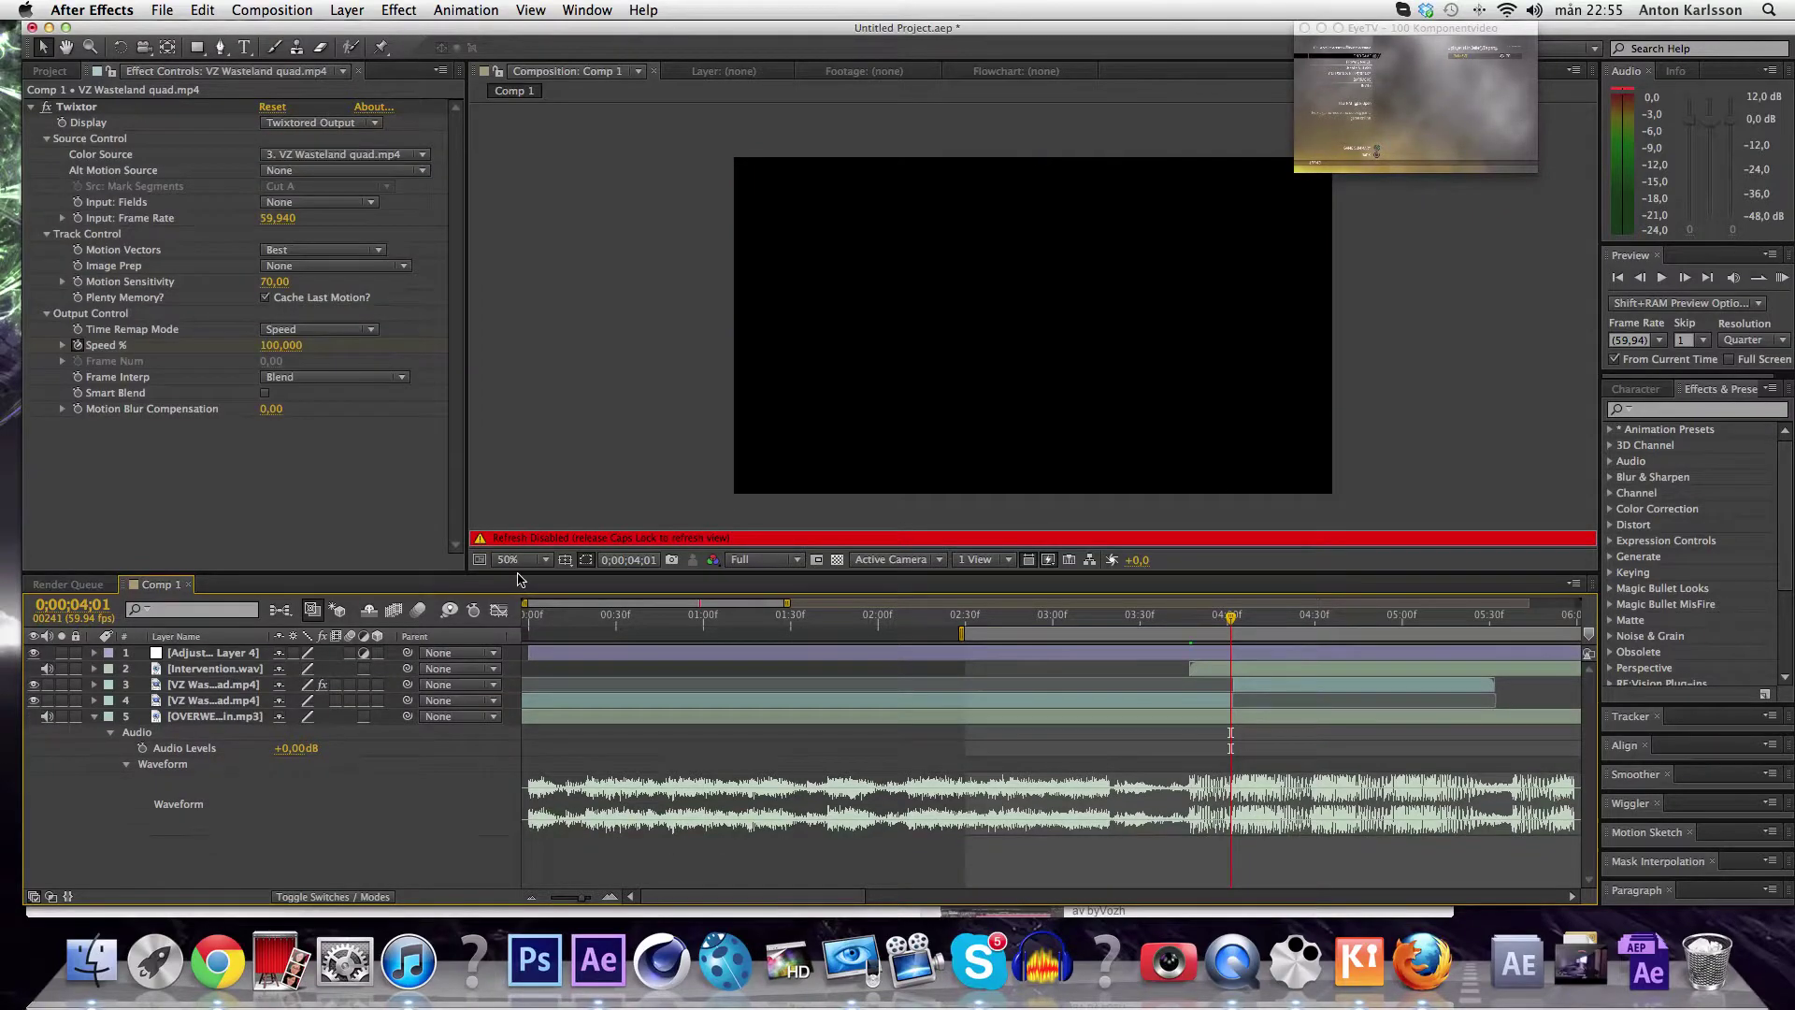
{"action": "key", "text": "Caps_Lock"}
Rename the new adjustment layer to 'Effect'.
{"action": "left_click", "coordinate": [203, 659]}
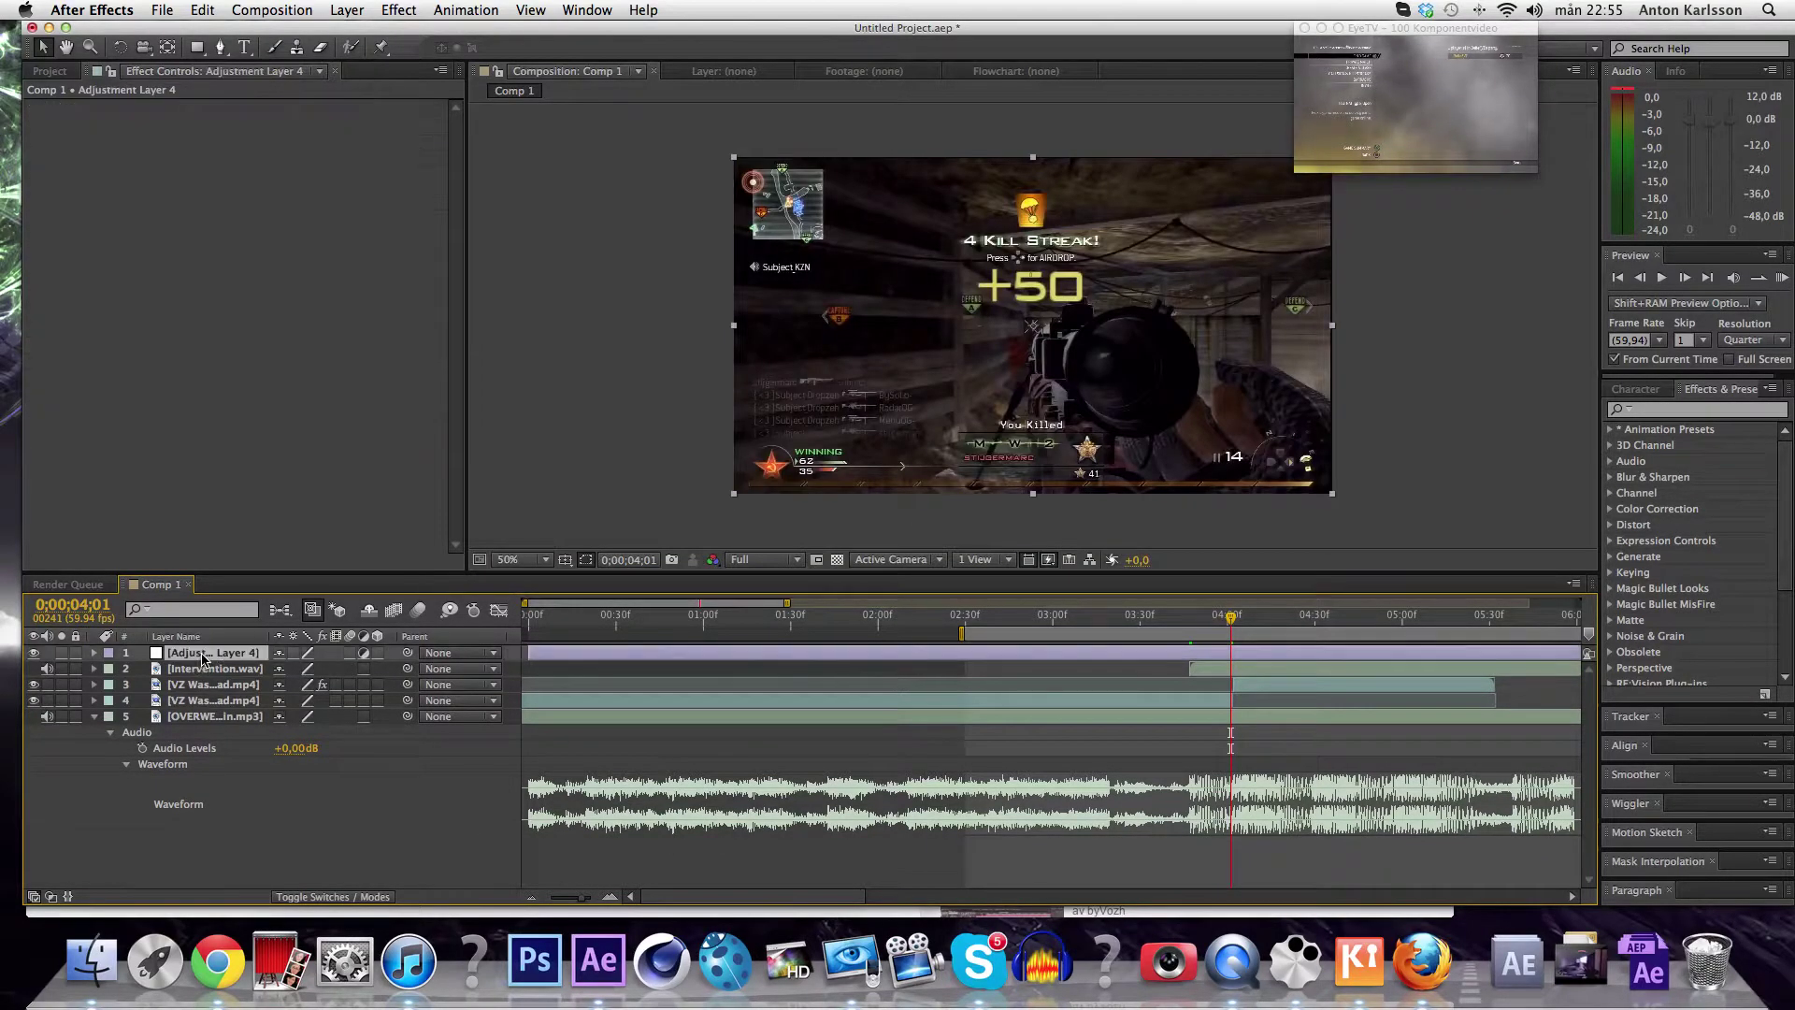
{"action": "key", "text": "Return"}
{"action": "type", "text": "E"}
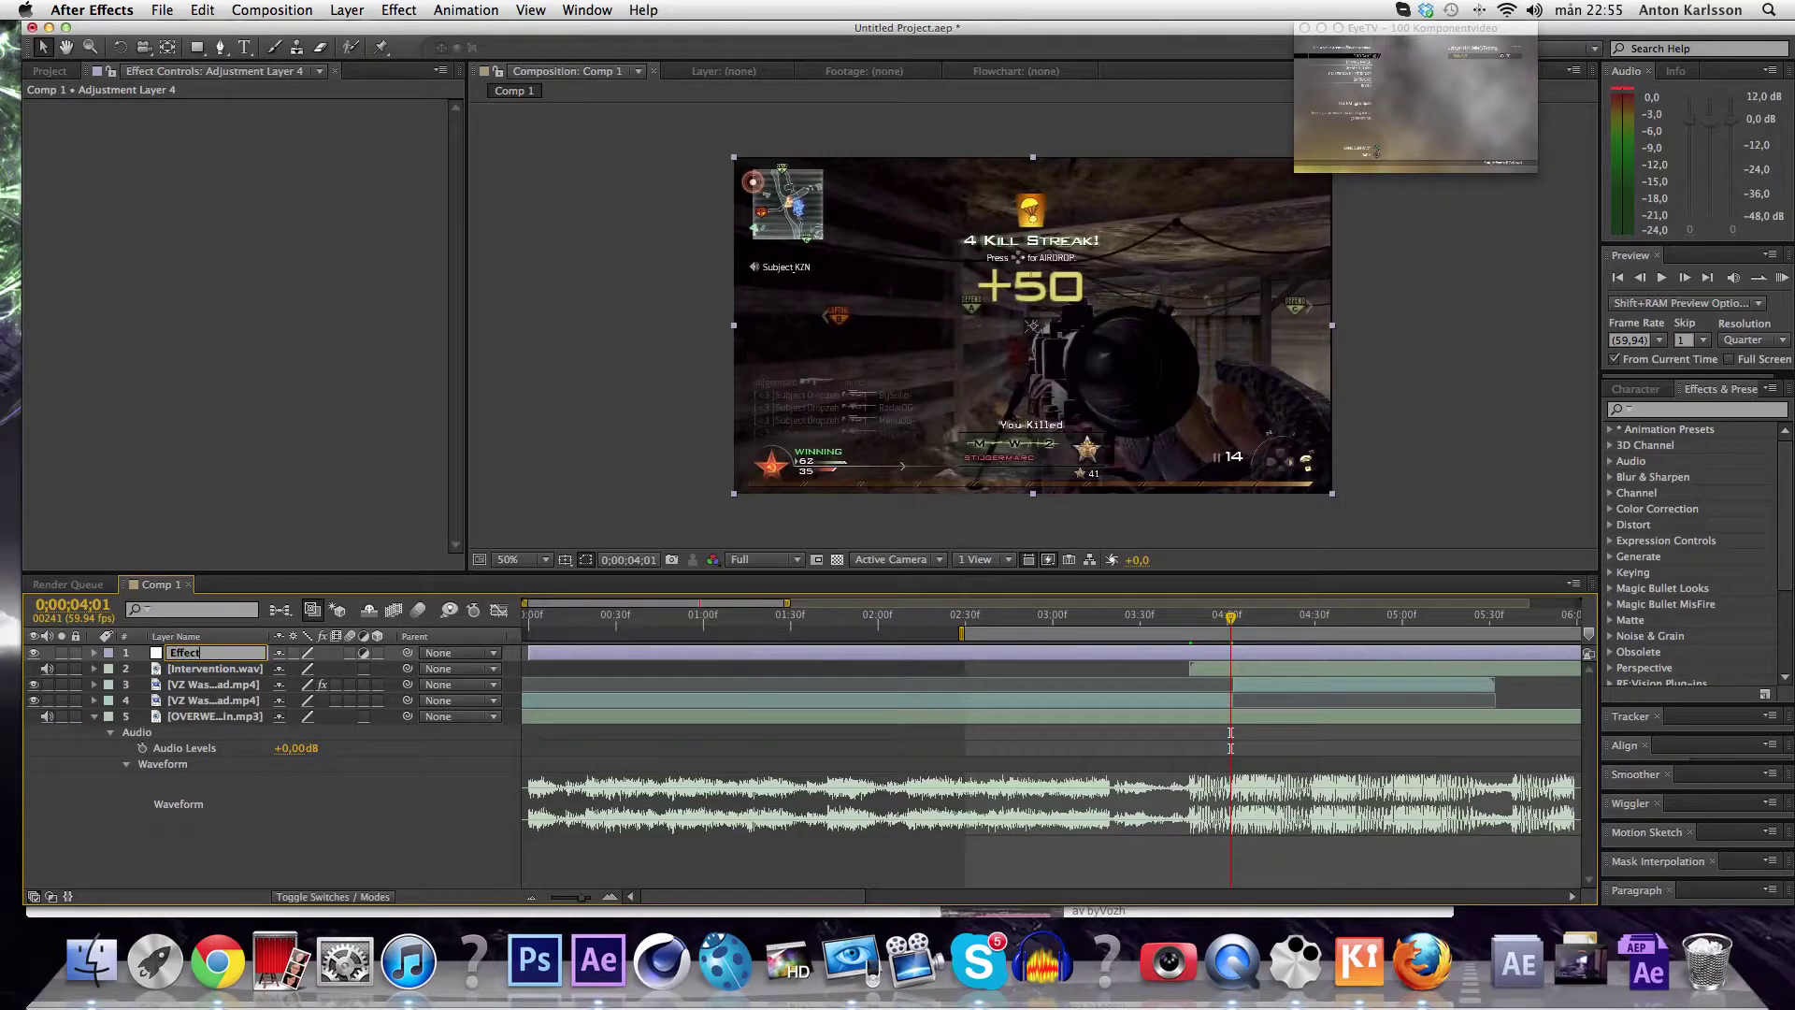
{"action": "type", "text": "ffect"}
{"action": "key", "text": "Return"}
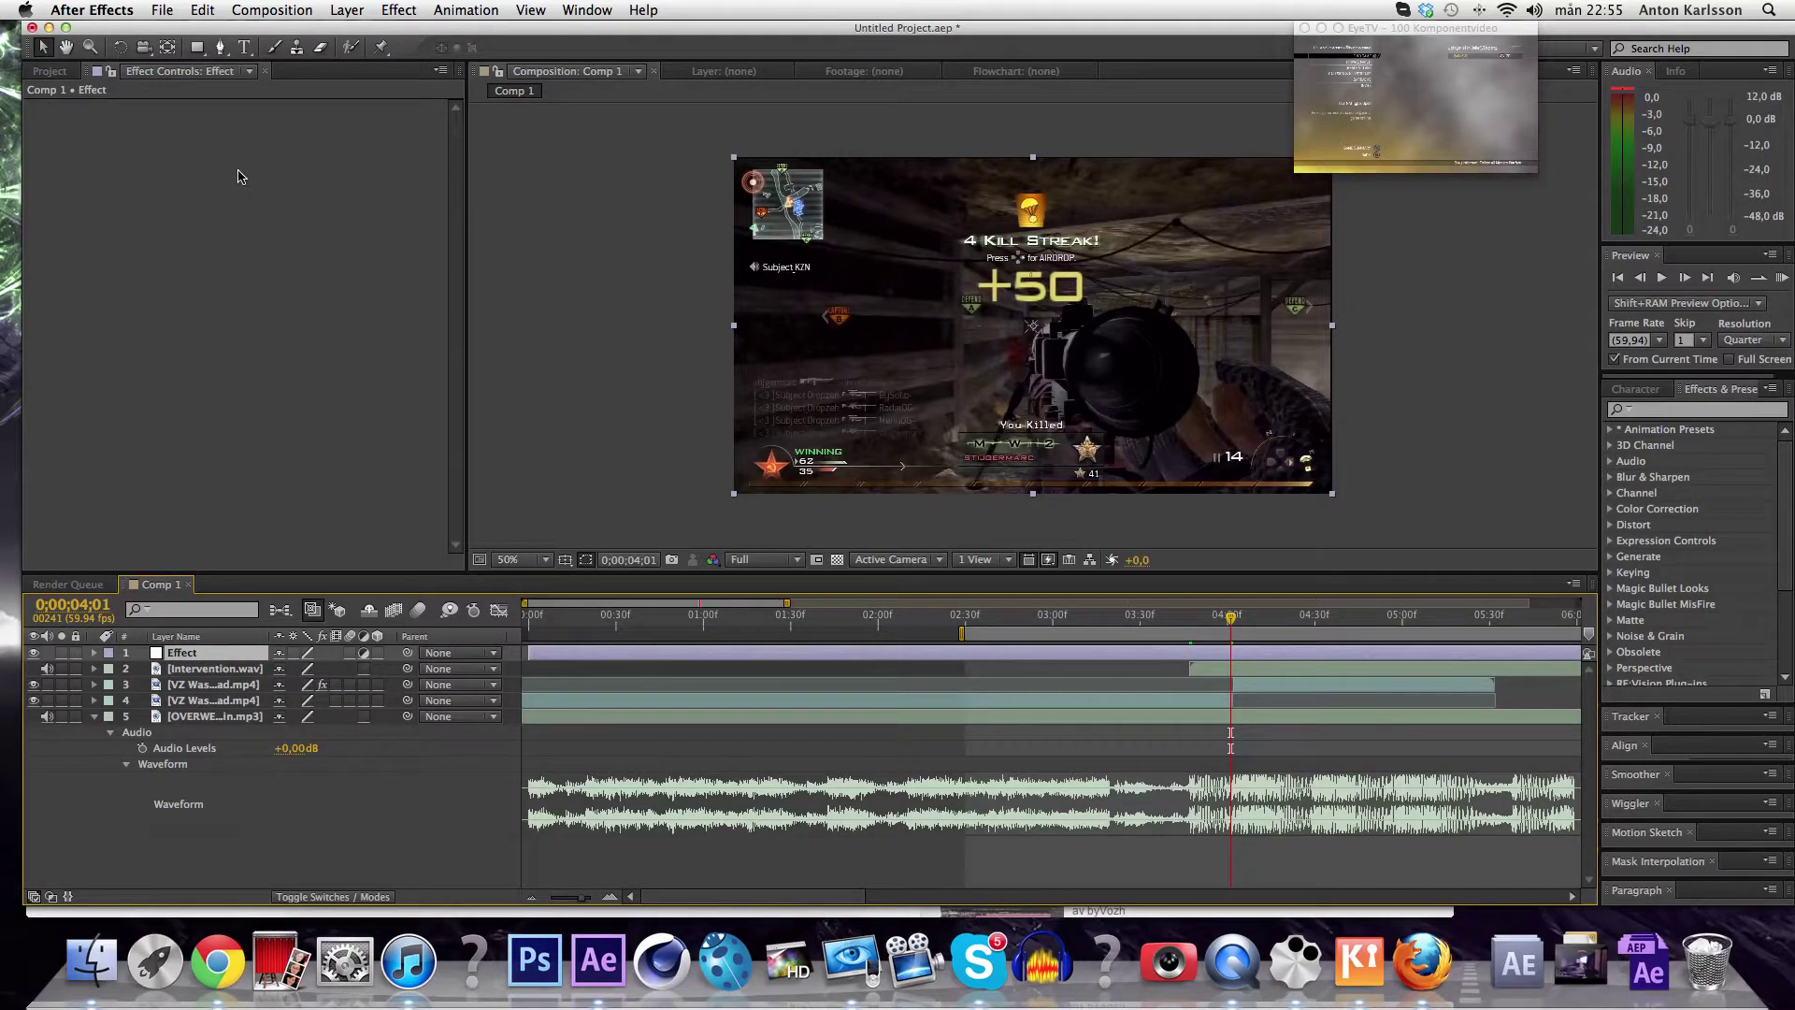
Apply Distort > Turbulent Displace to the Effect layer and move the playhead to 0;00;03;47.
{"action": "left_click", "coordinate": [398, 9]}
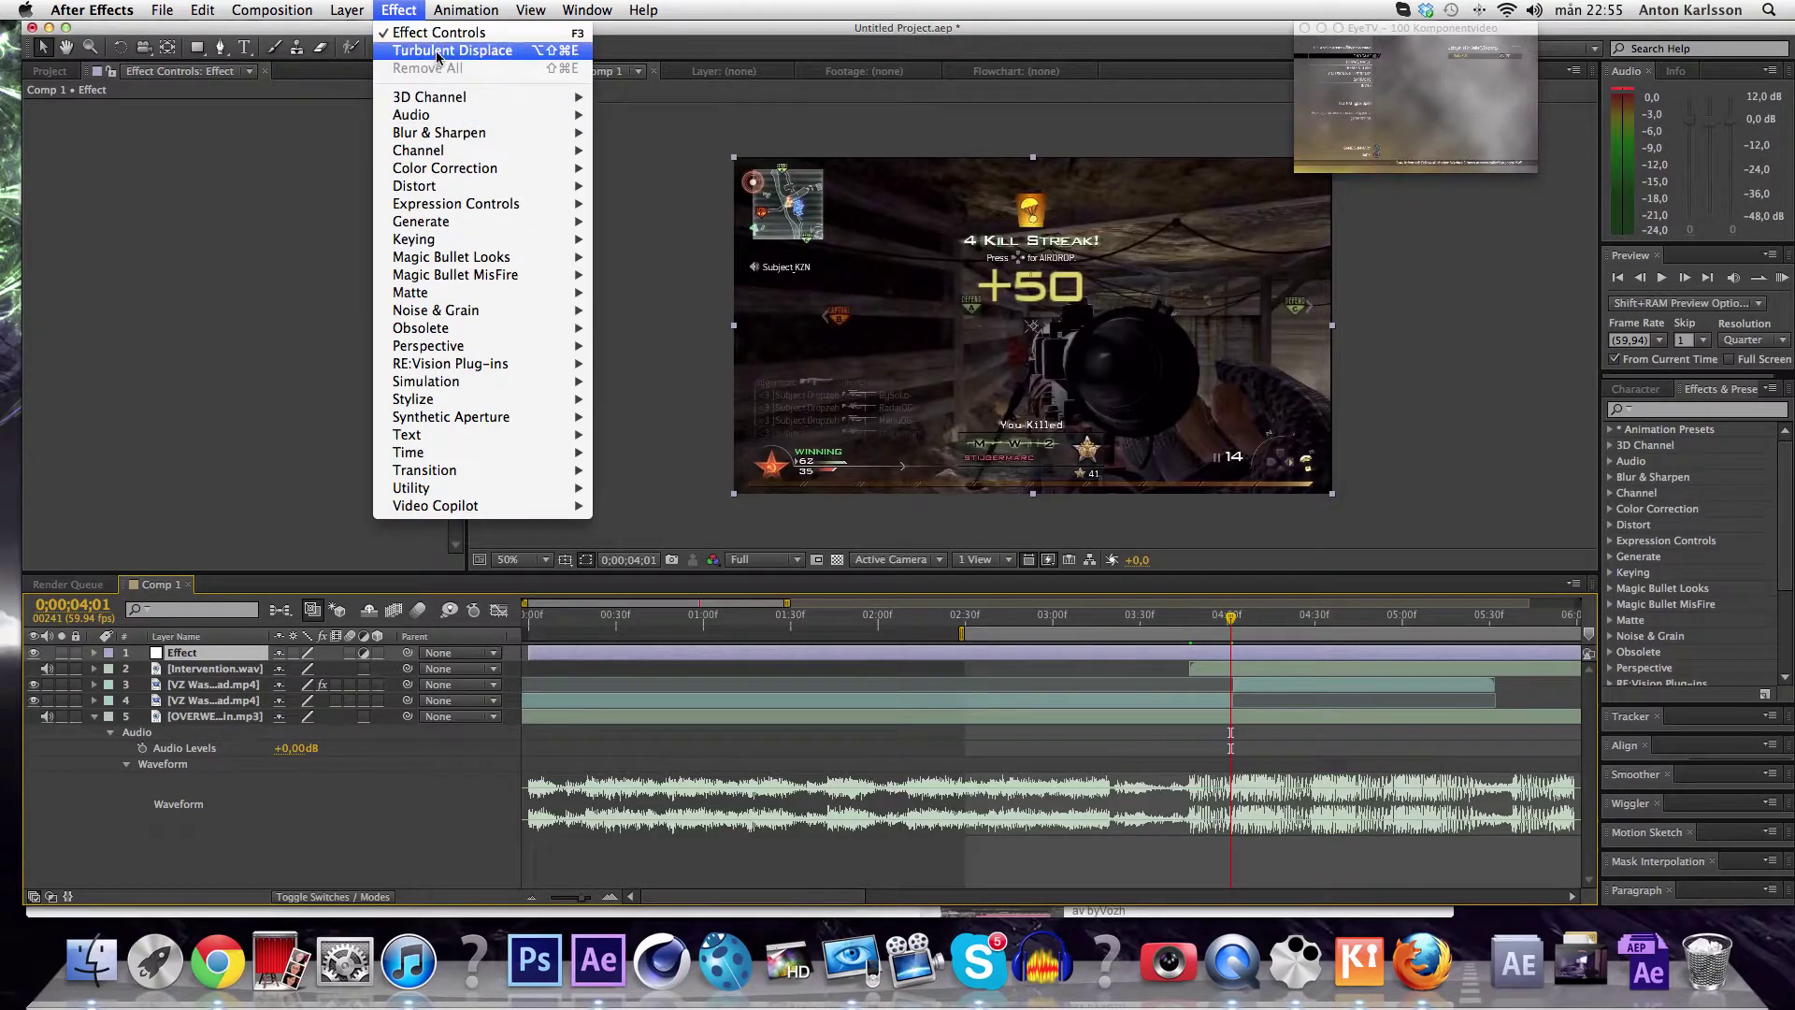
{"action": "mouse_move", "coordinate": [430, 192]}
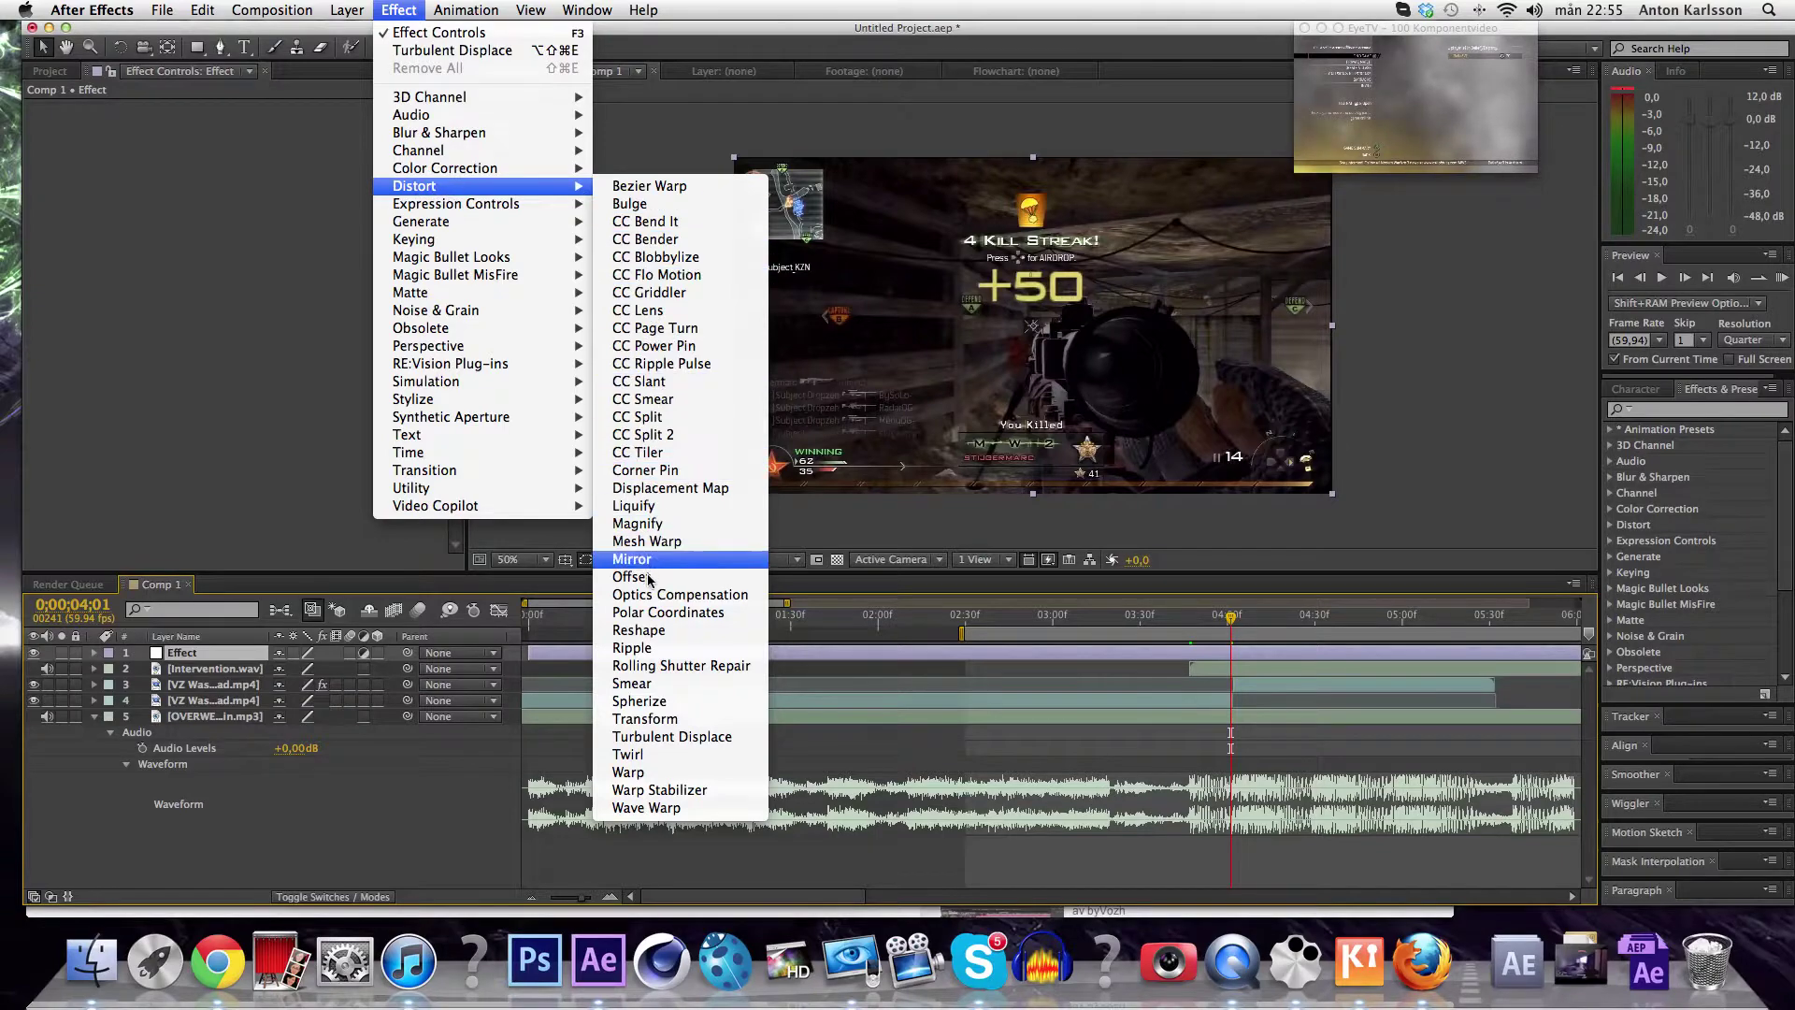
{"action": "left_click", "coordinate": [687, 738]}
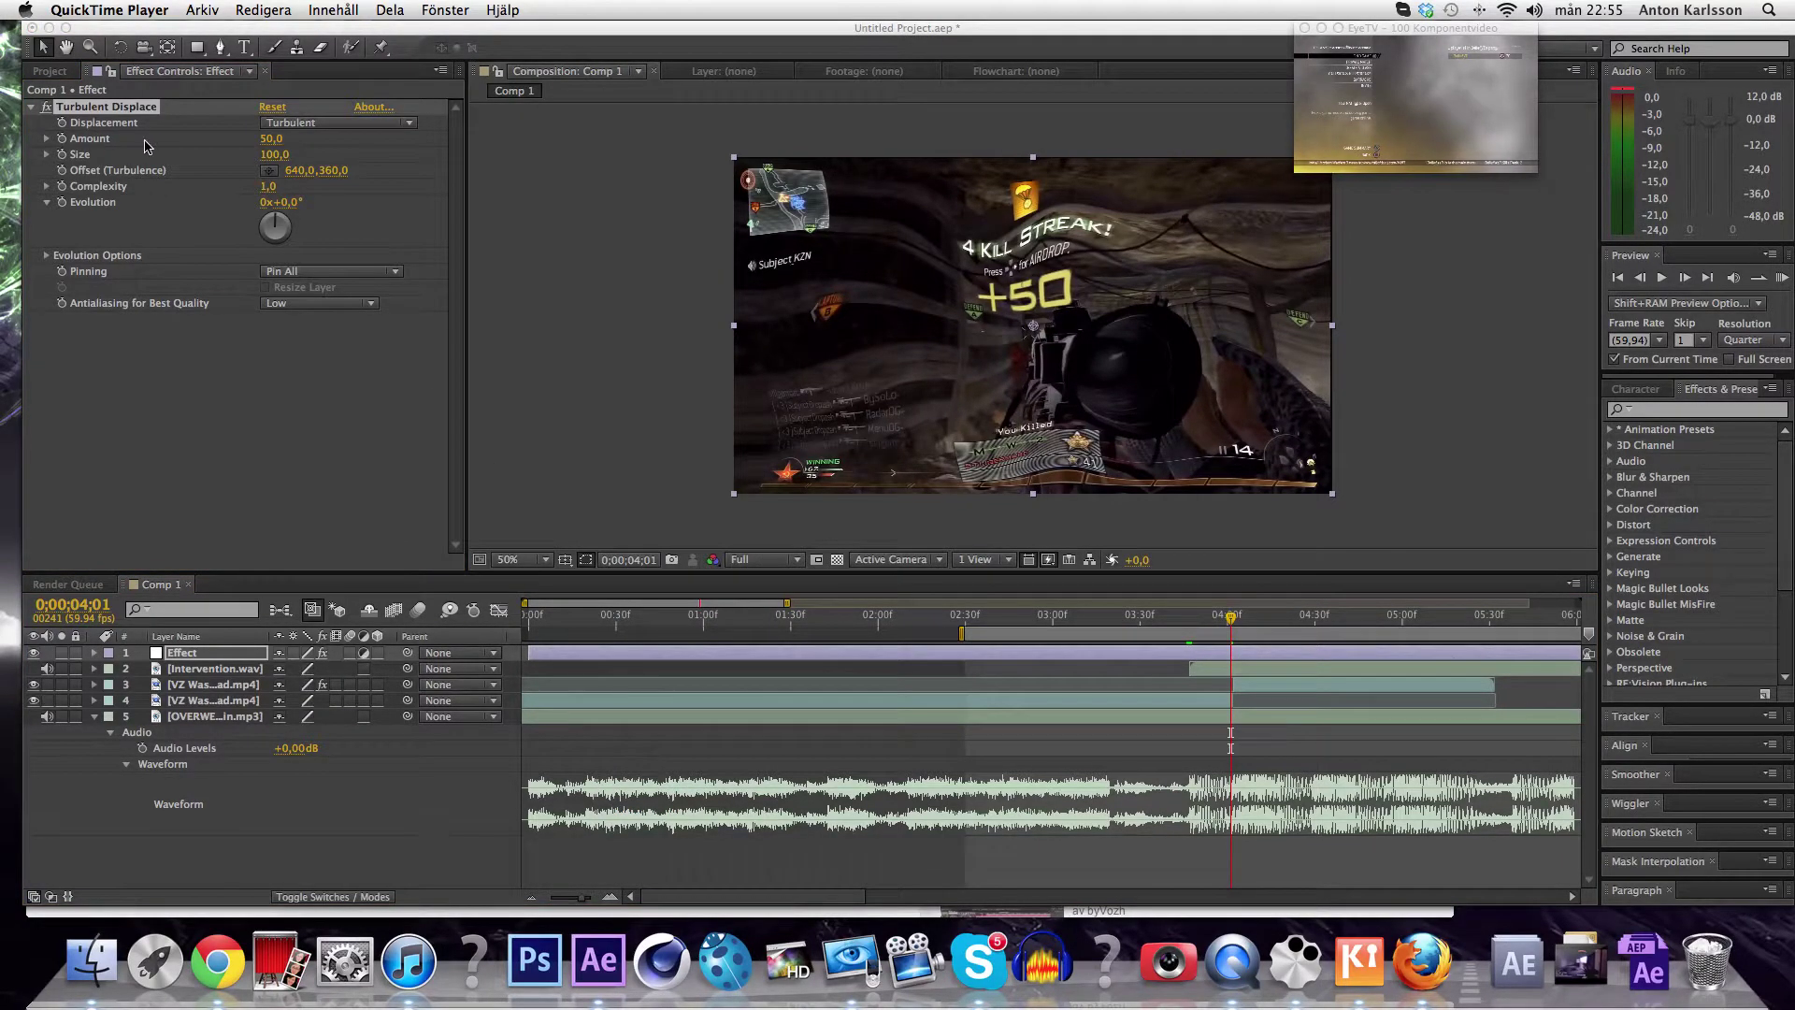
{"action": "left_click", "coordinate": [1190, 617]}
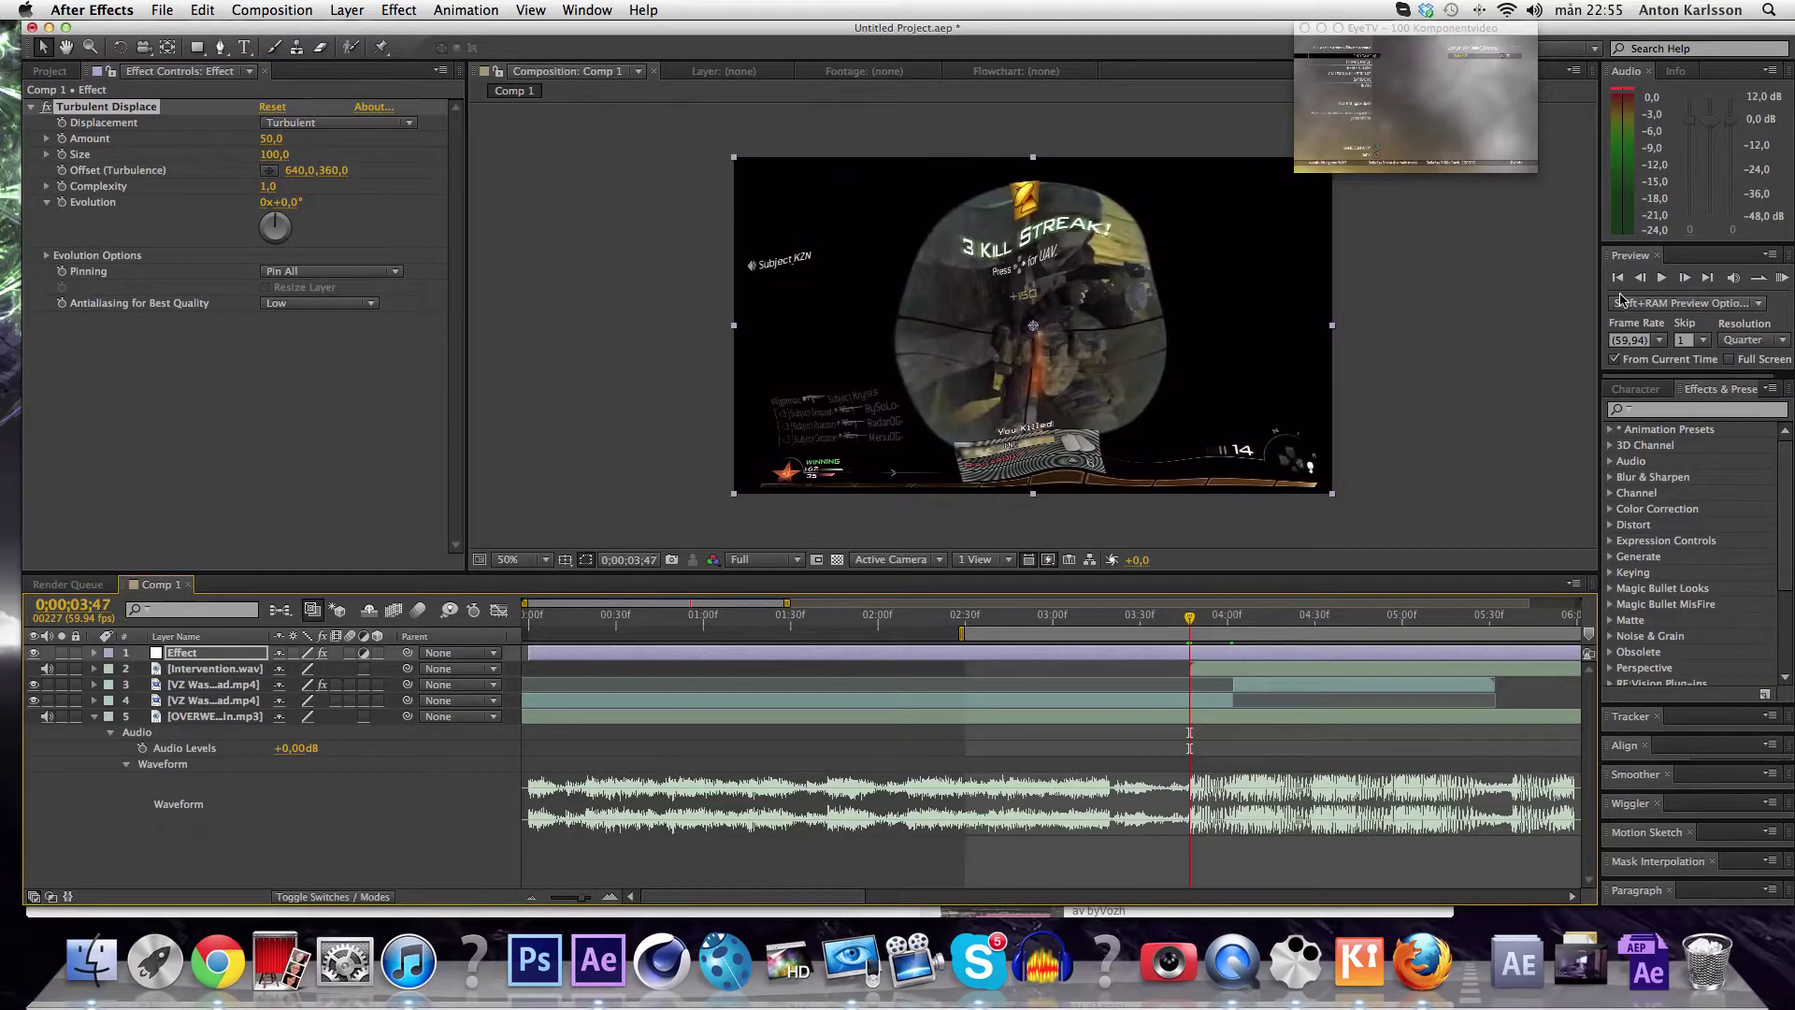
At 0;00;03;46, set Turbulent Displace Amount to 0 and add Amount and Evolution keyframes.
{"action": "left_click", "coordinate": [1640, 277]}
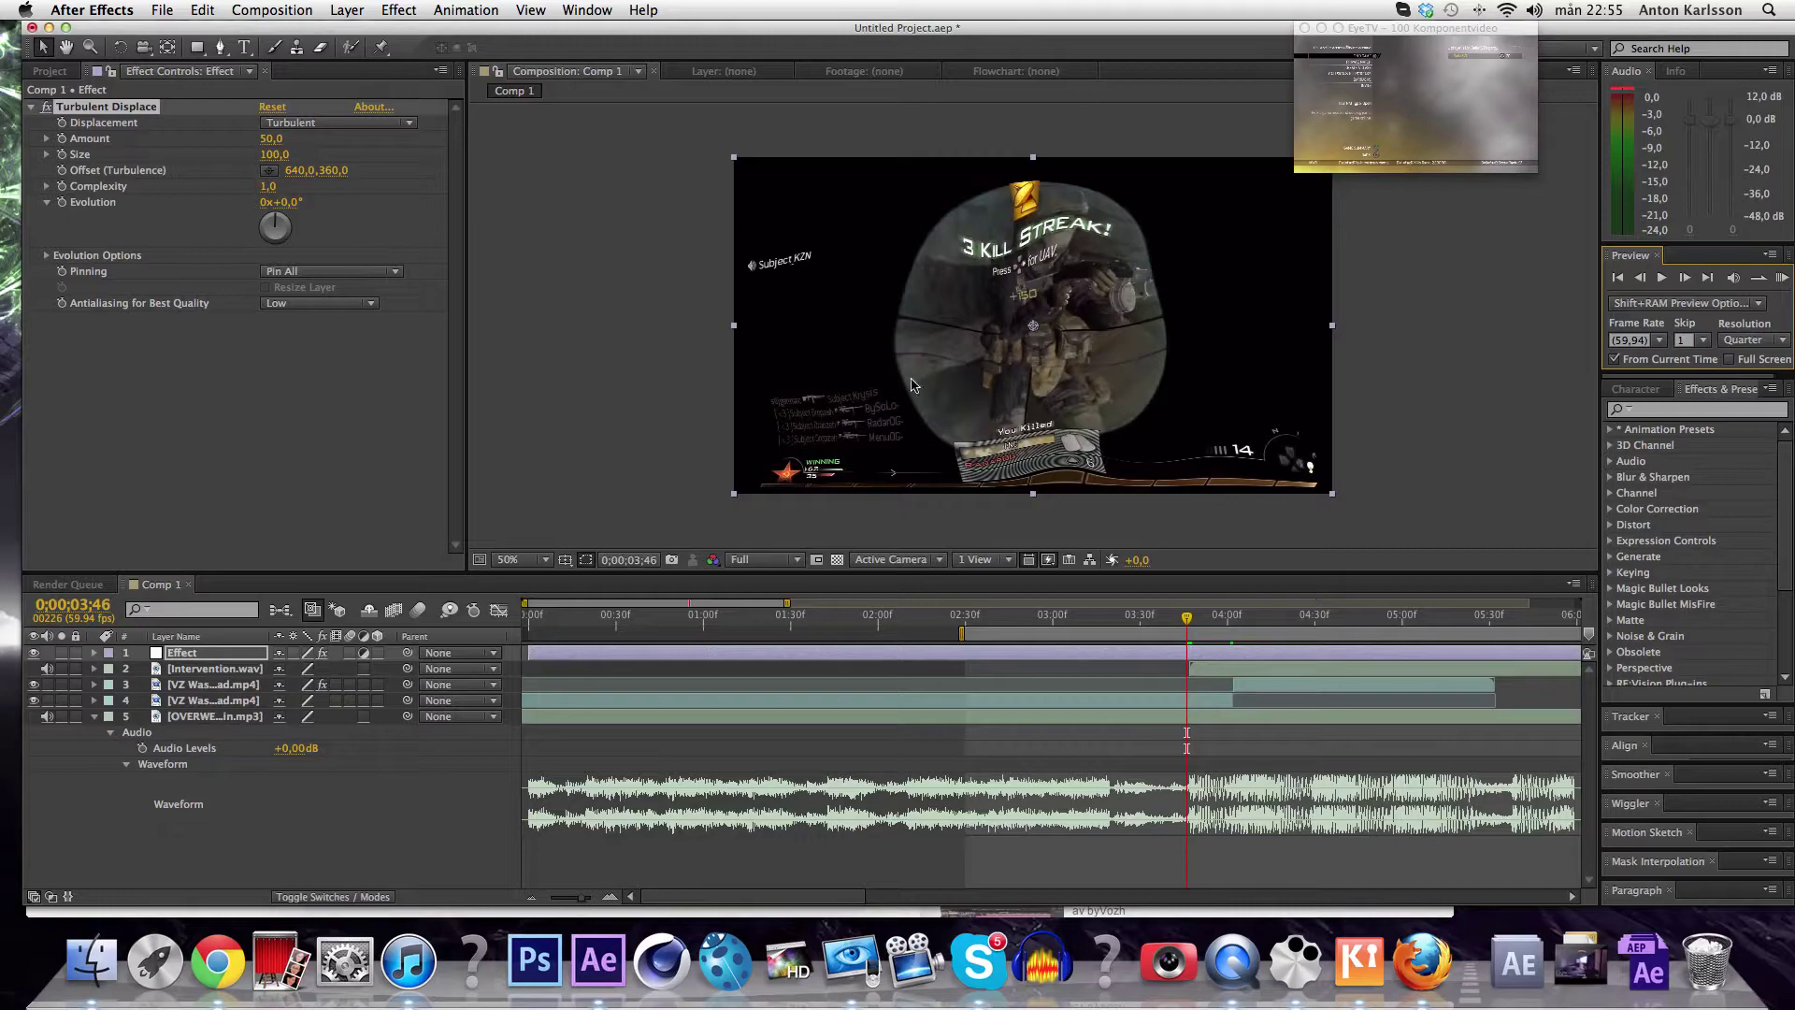
{"action": "left_click_drag", "start_coordinate": [272, 139], "coordinate": [283, 139]}
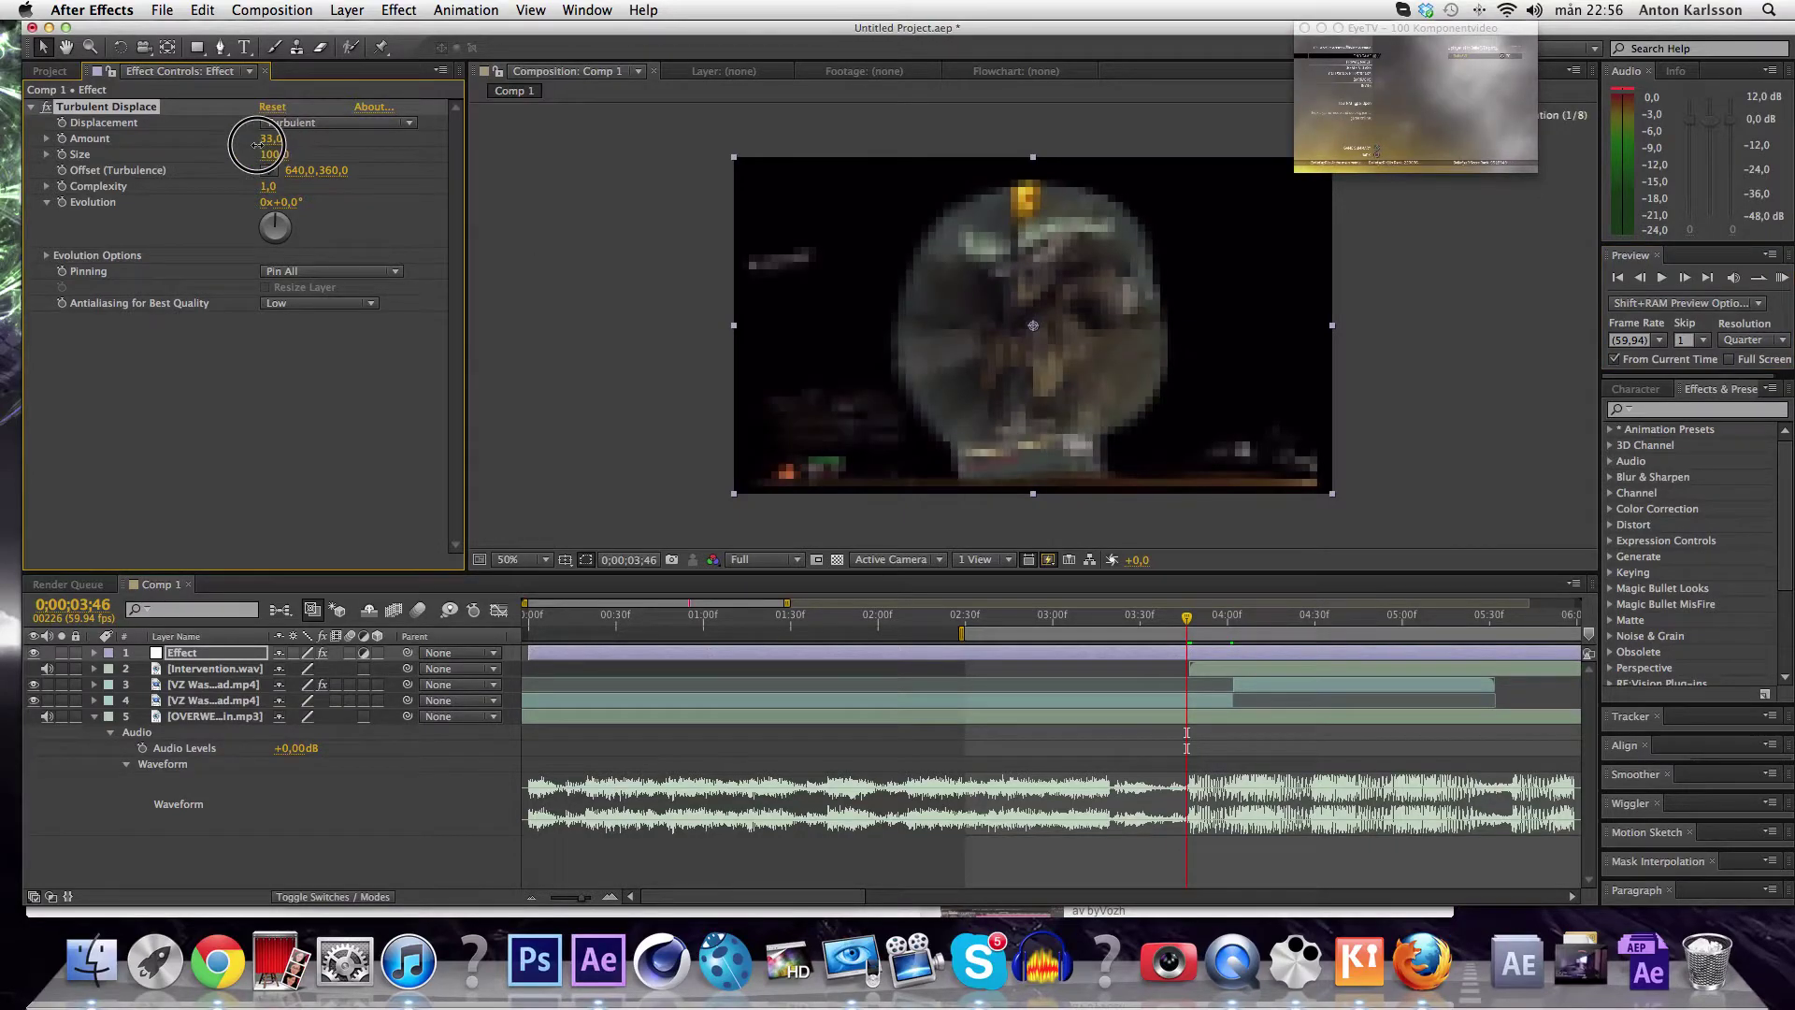
{"action": "left_click", "coordinate": [271, 138]}
{"action": "key", "text": "Return"}
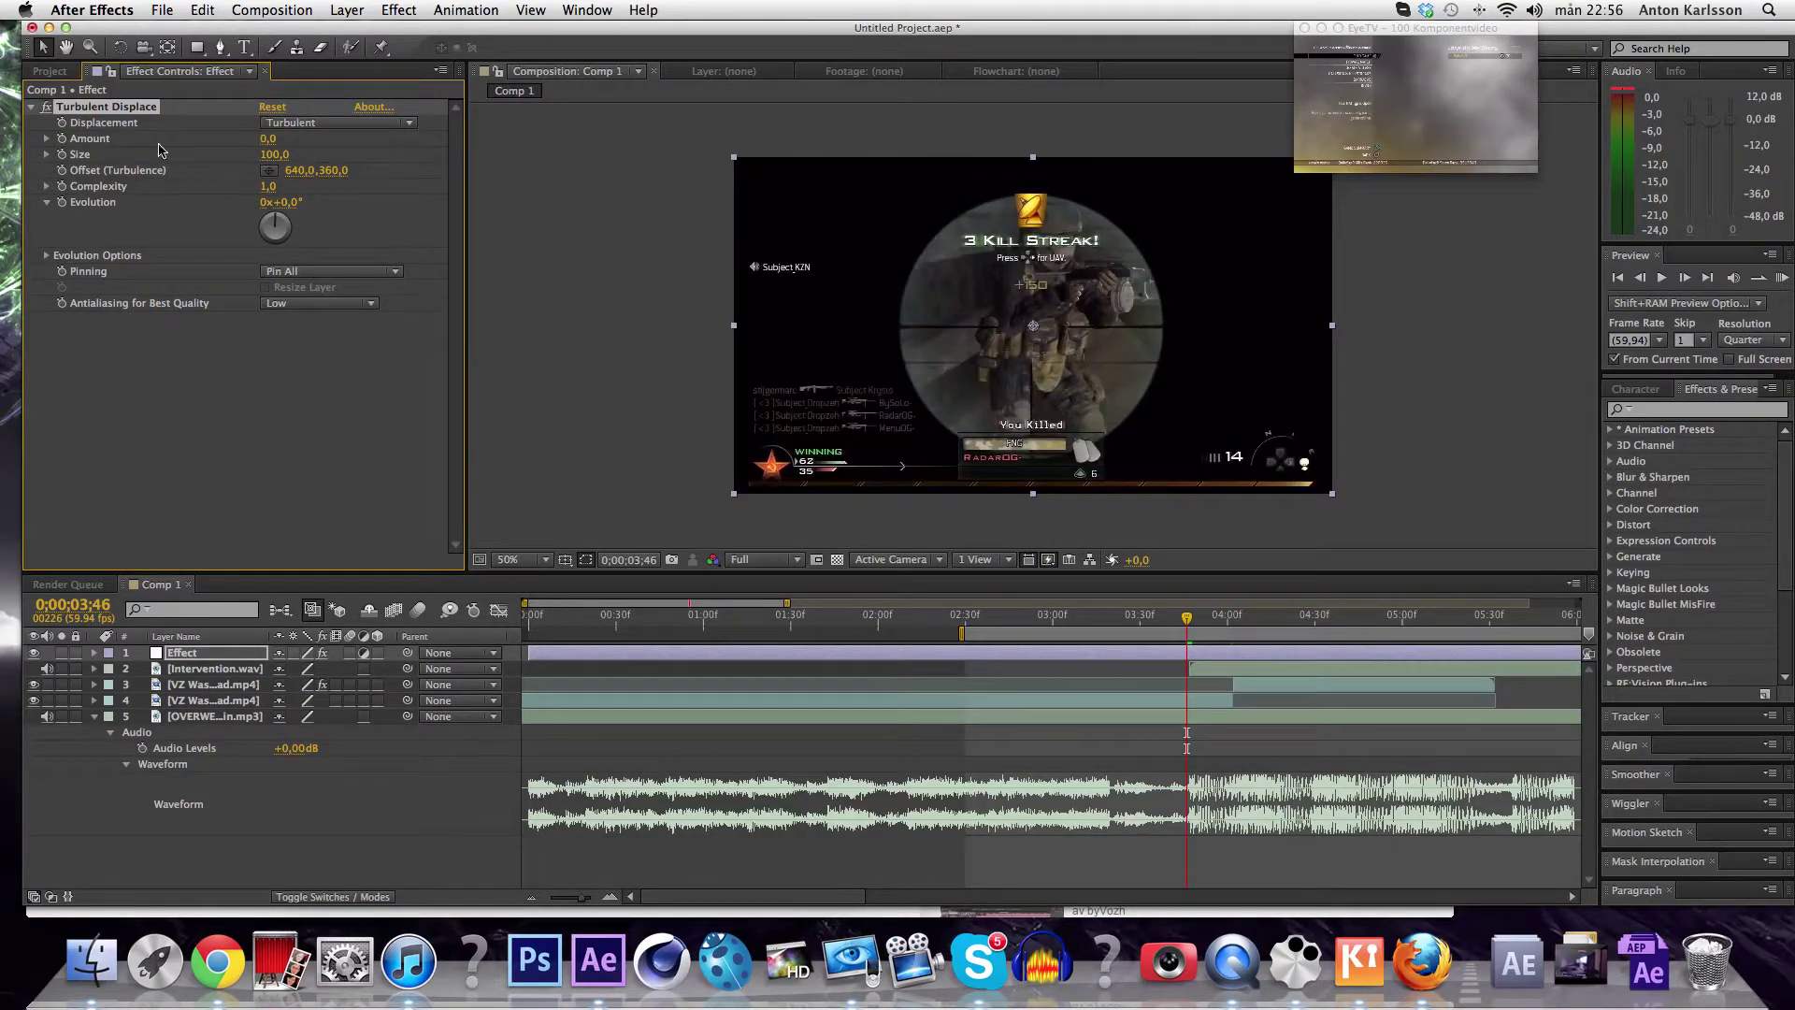
{"action": "left_click", "coordinate": [62, 139]}
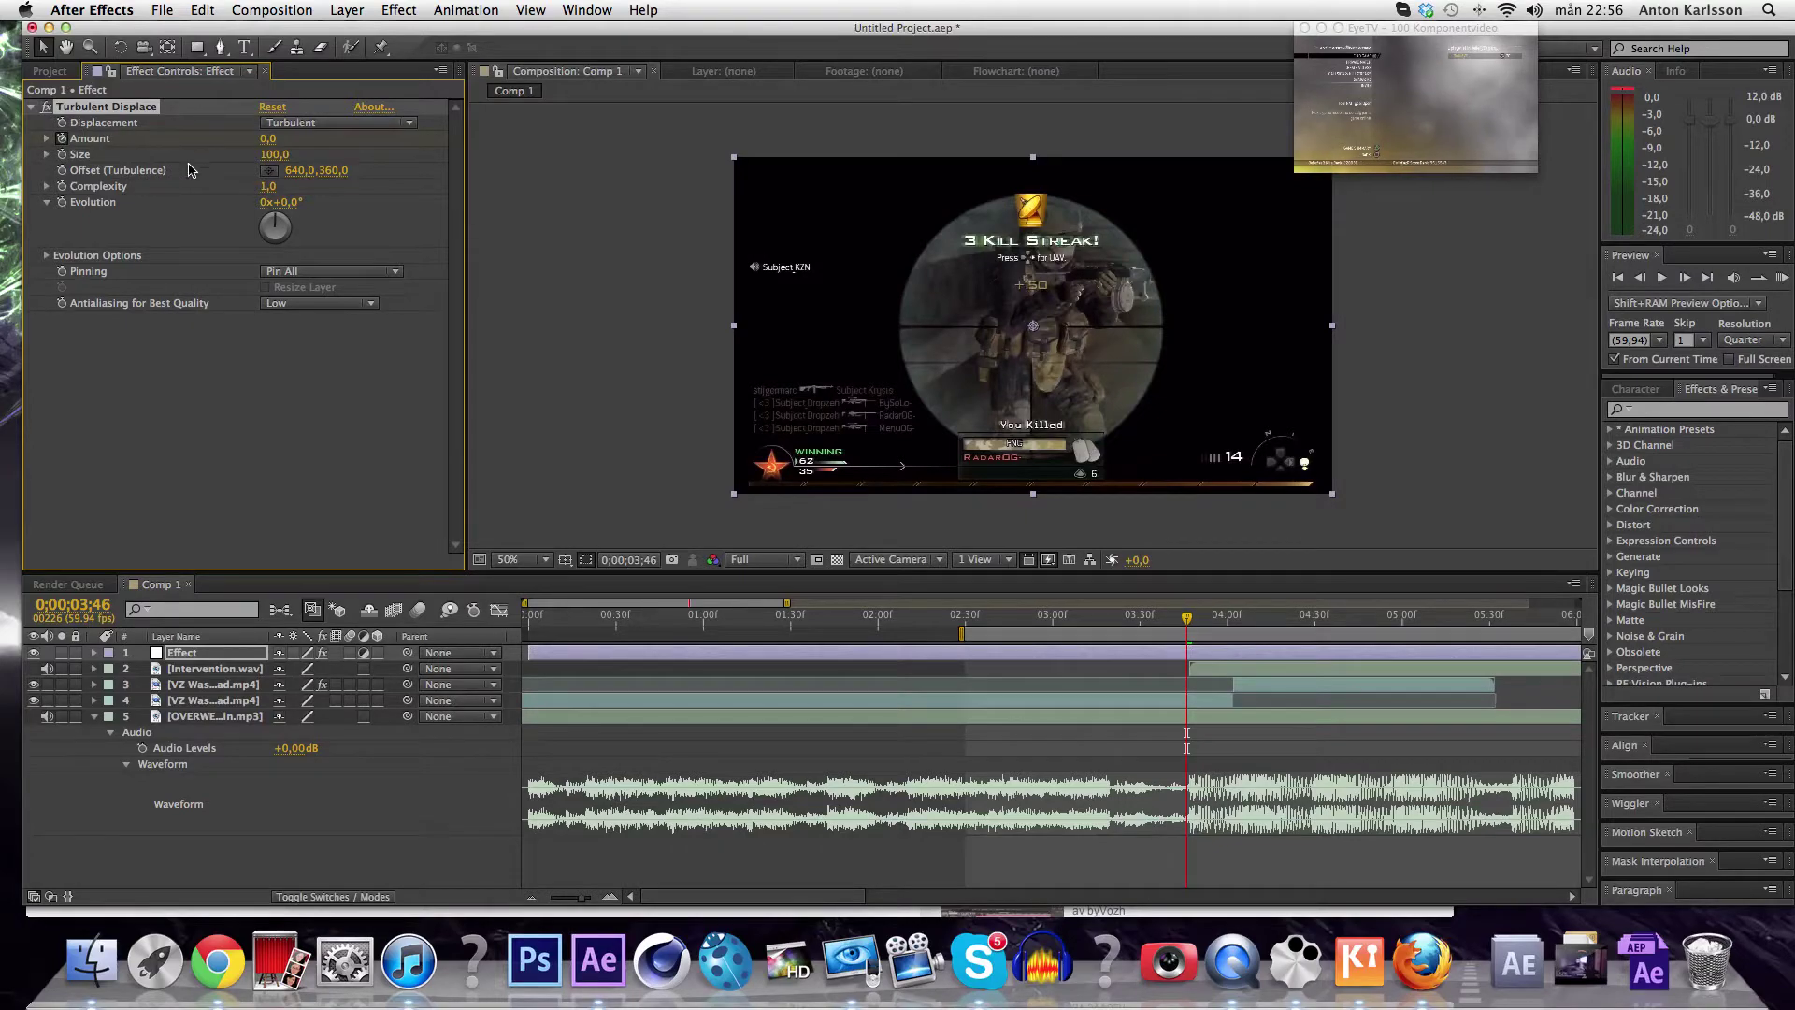
{"action": "left_click", "coordinate": [64, 206]}
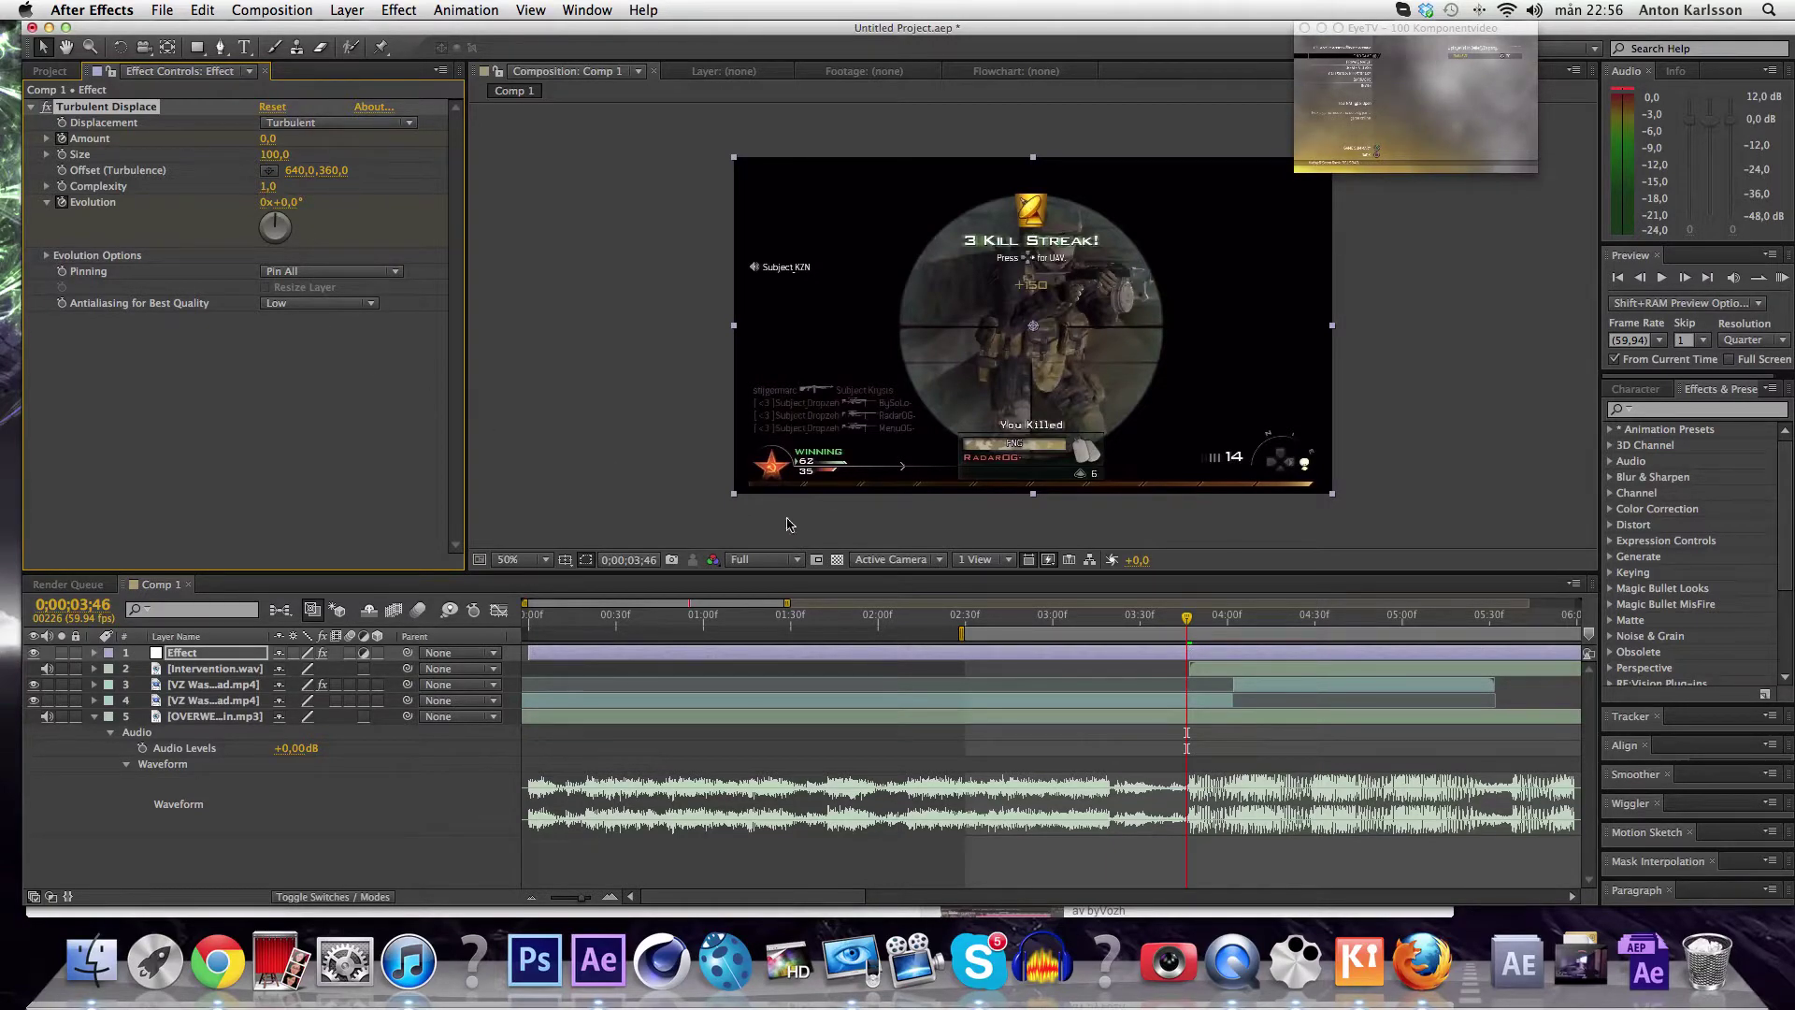
One frame after the shot, set Amount to 84 and Size to 158, then move to 0;00;04;43.
{"action": "left_click", "coordinate": [1683, 278]}
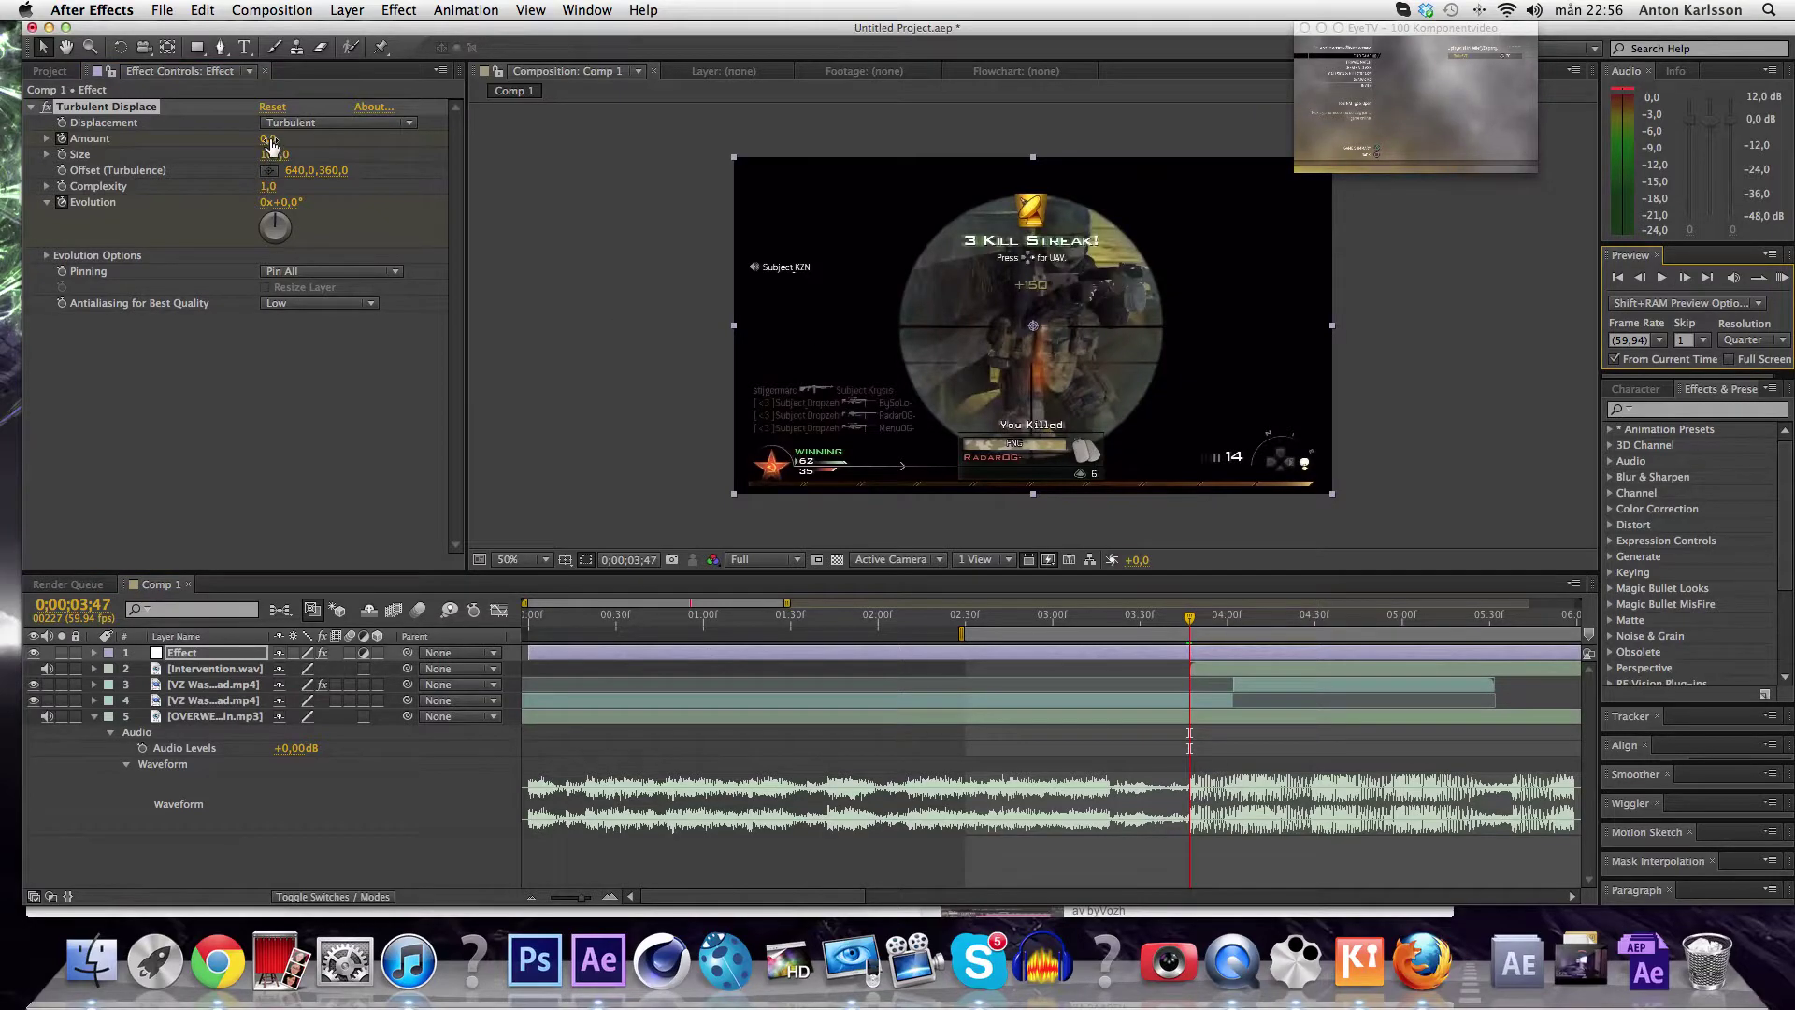
{"action": "left_click_drag", "start_coordinate": [270, 139], "coordinate": [349, 138]}
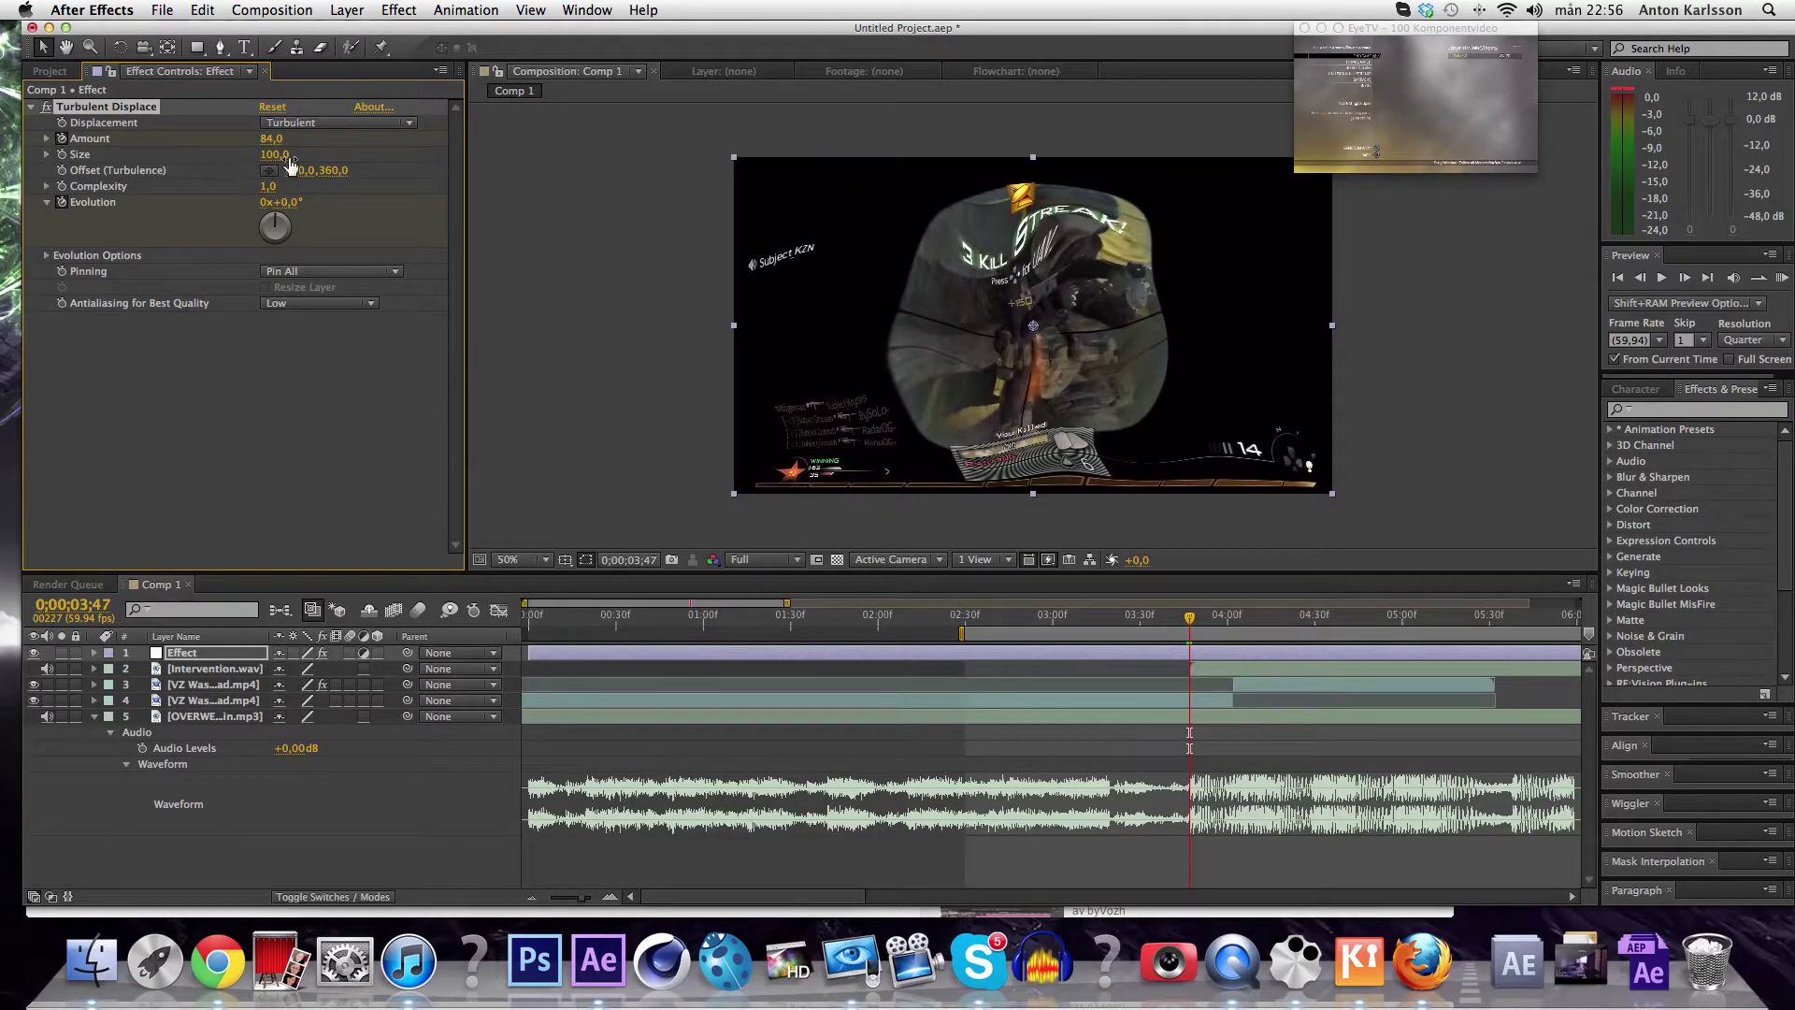
{"action": "mouse_move", "coordinate": [275, 154]}
{"action": "left_mouse_down"}
{"action": "mouse_move", "coordinate": [344, 153]}
{"action": "mouse_move", "coordinate": [276, 161]}
{"action": "left_mouse_up"}
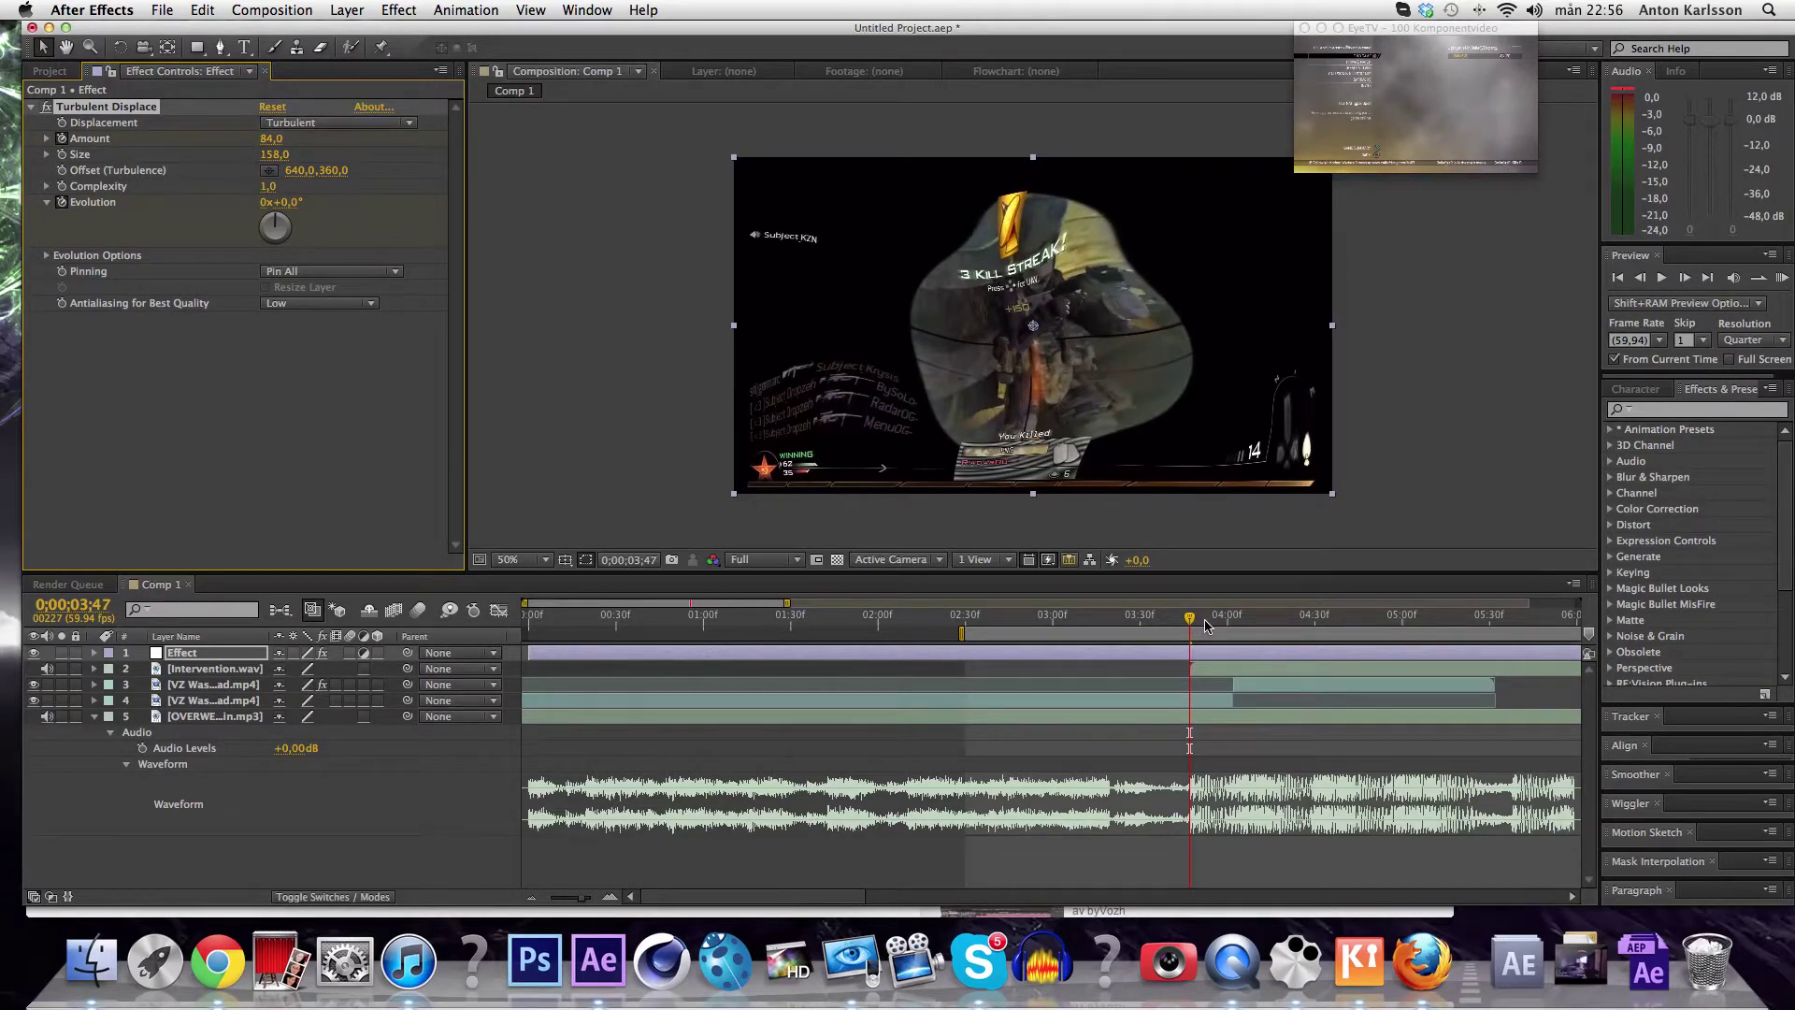
{"action": "left_click_drag", "start_coordinate": [1192, 622], "coordinate": [1352, 621]}
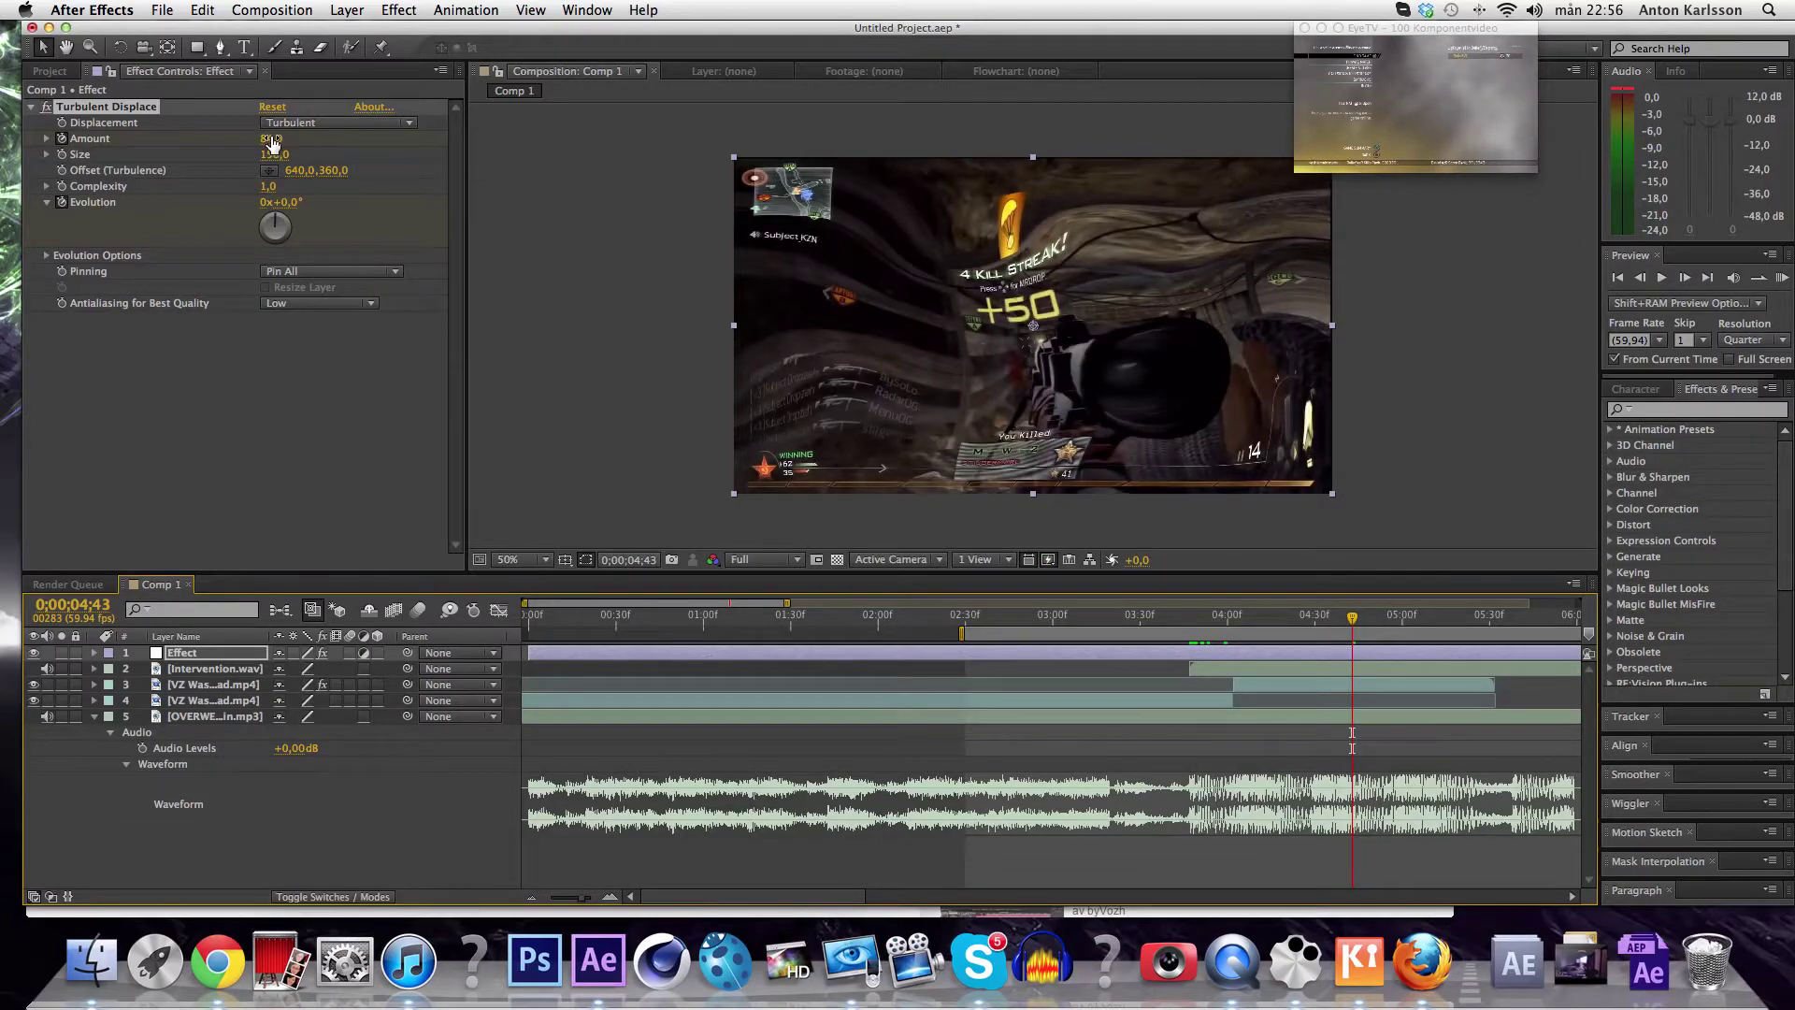
{"action": "left_click_drag", "start_coordinate": [271, 143], "coordinate": [278, 143]}
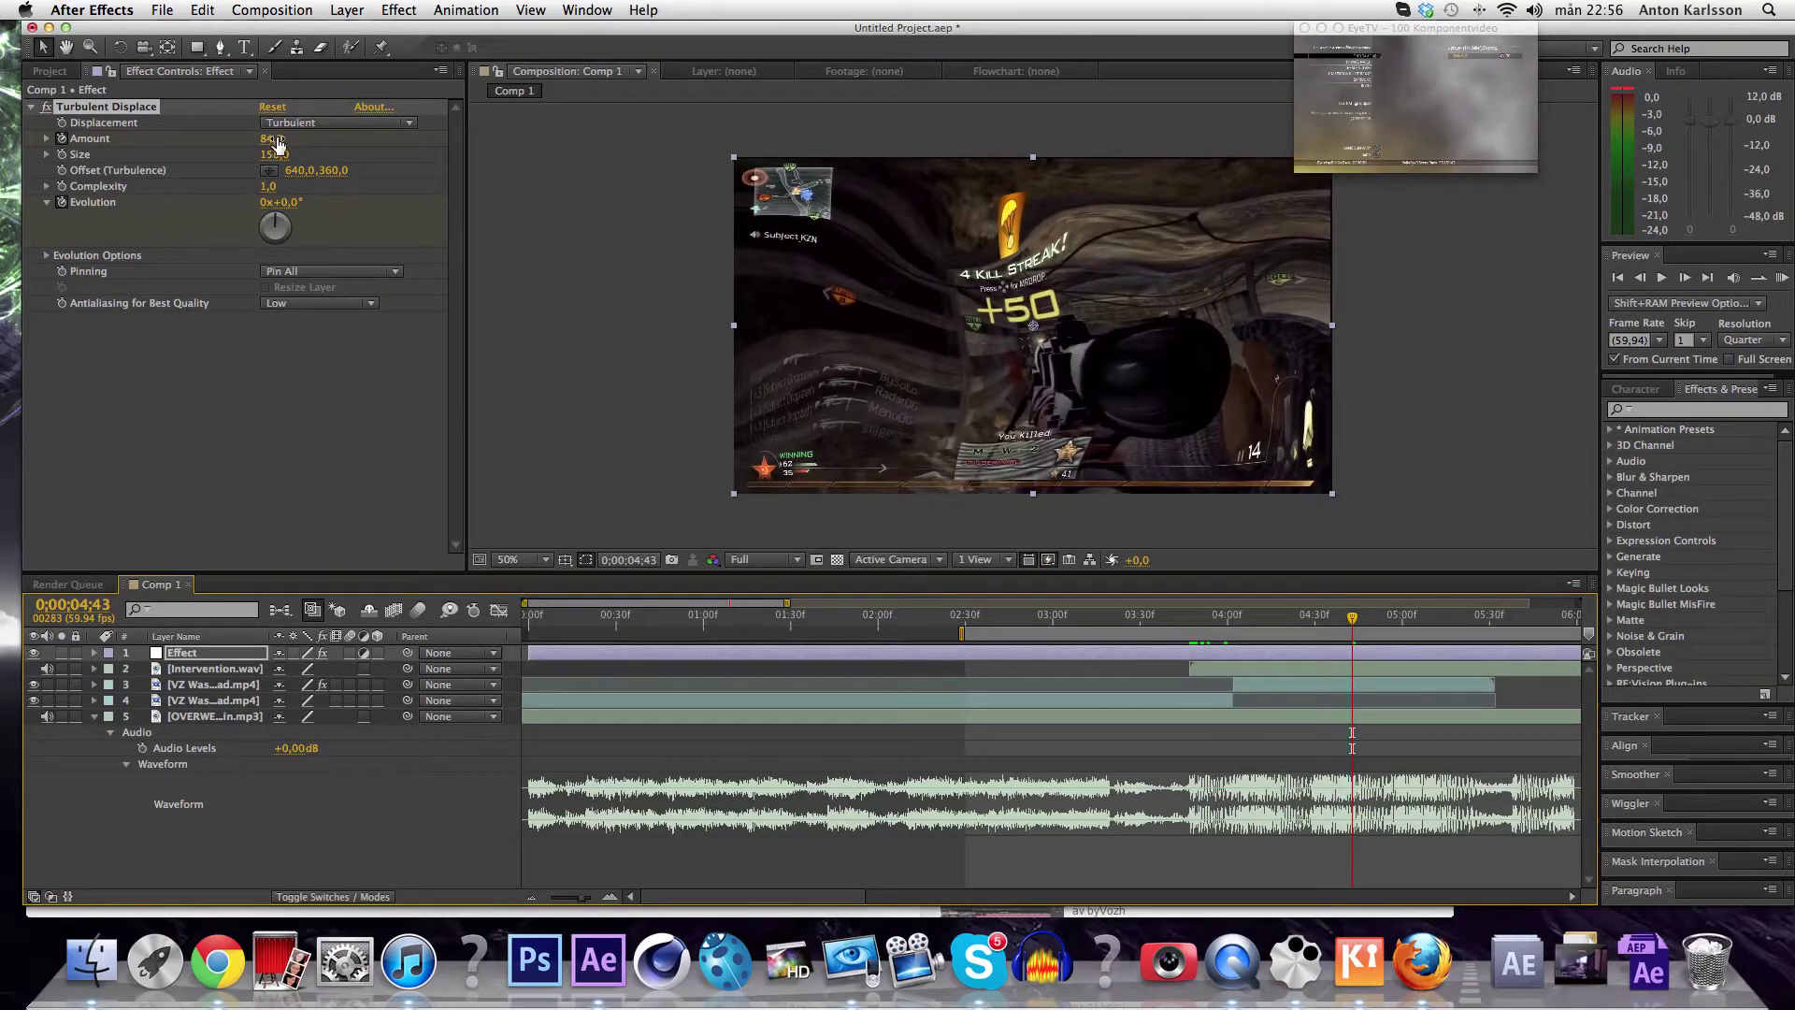
At 0;00;04;43, set Amount to 0 and Evolution to 2x+0.0°, then return to 0;00;03;46.
{"action": "left_click", "coordinate": [275, 140]}
{"action": "type", "text": "0"}
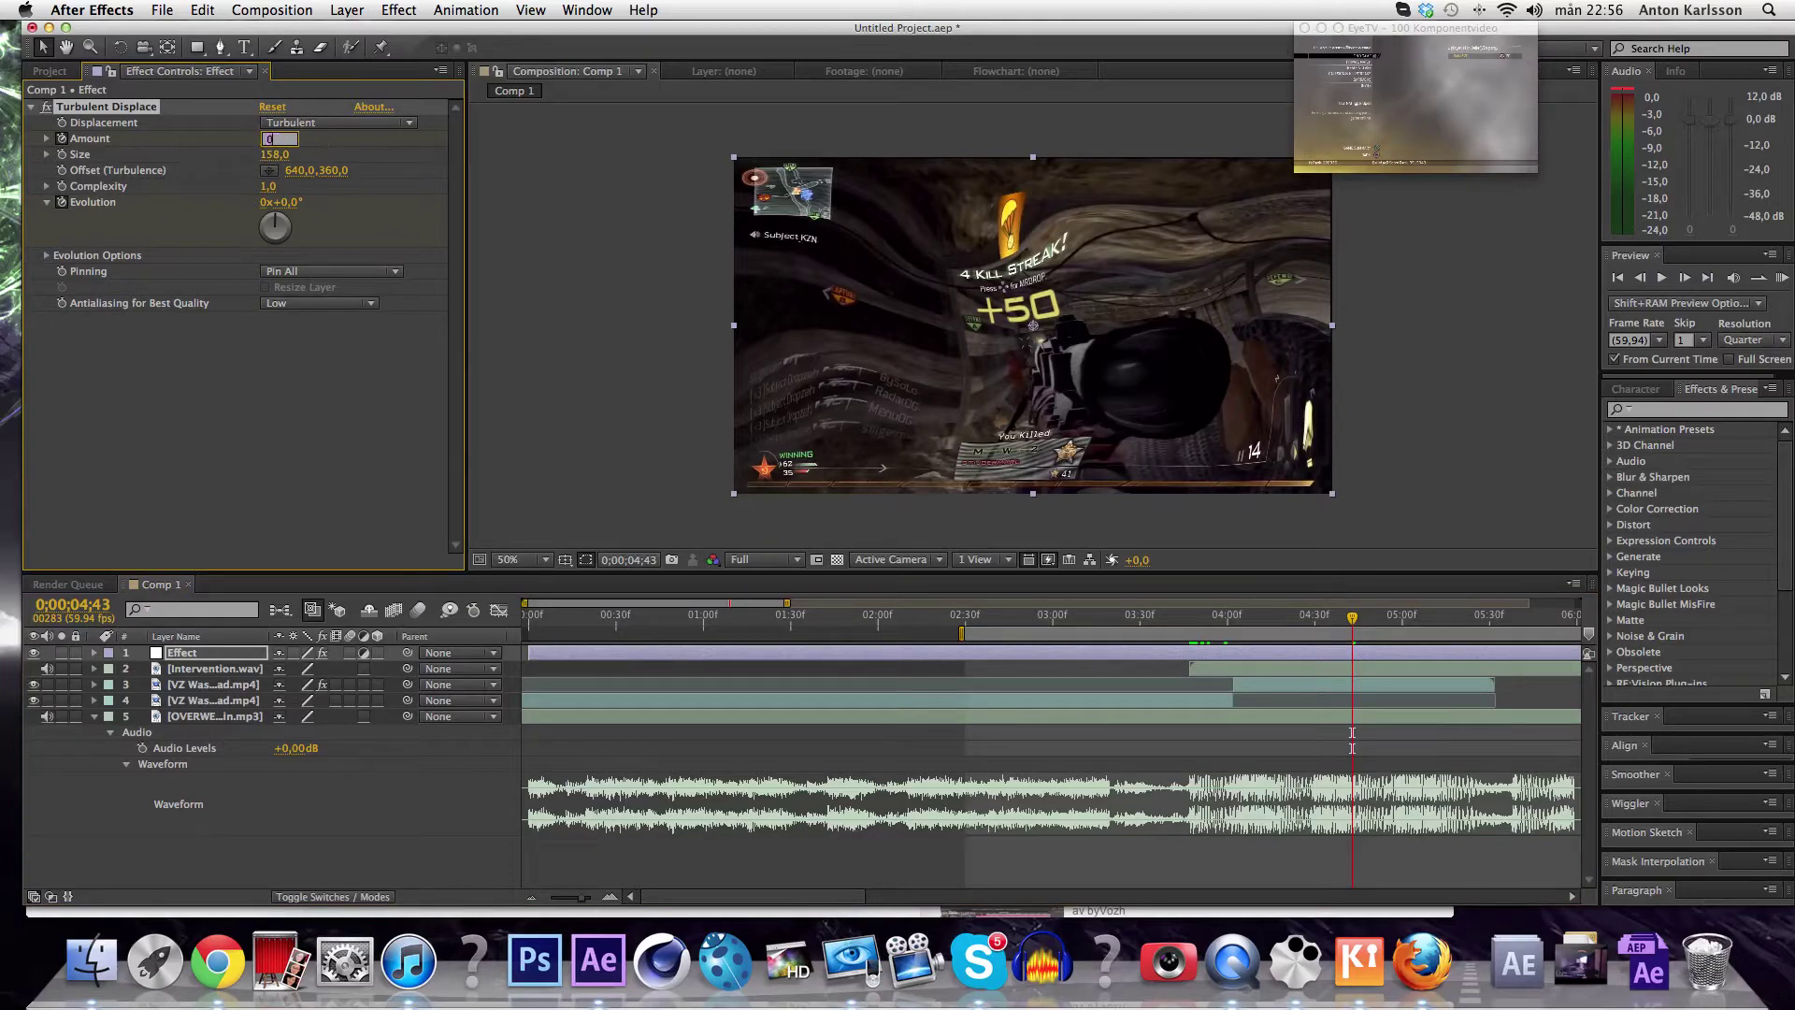
{"action": "key", "text": "Return"}
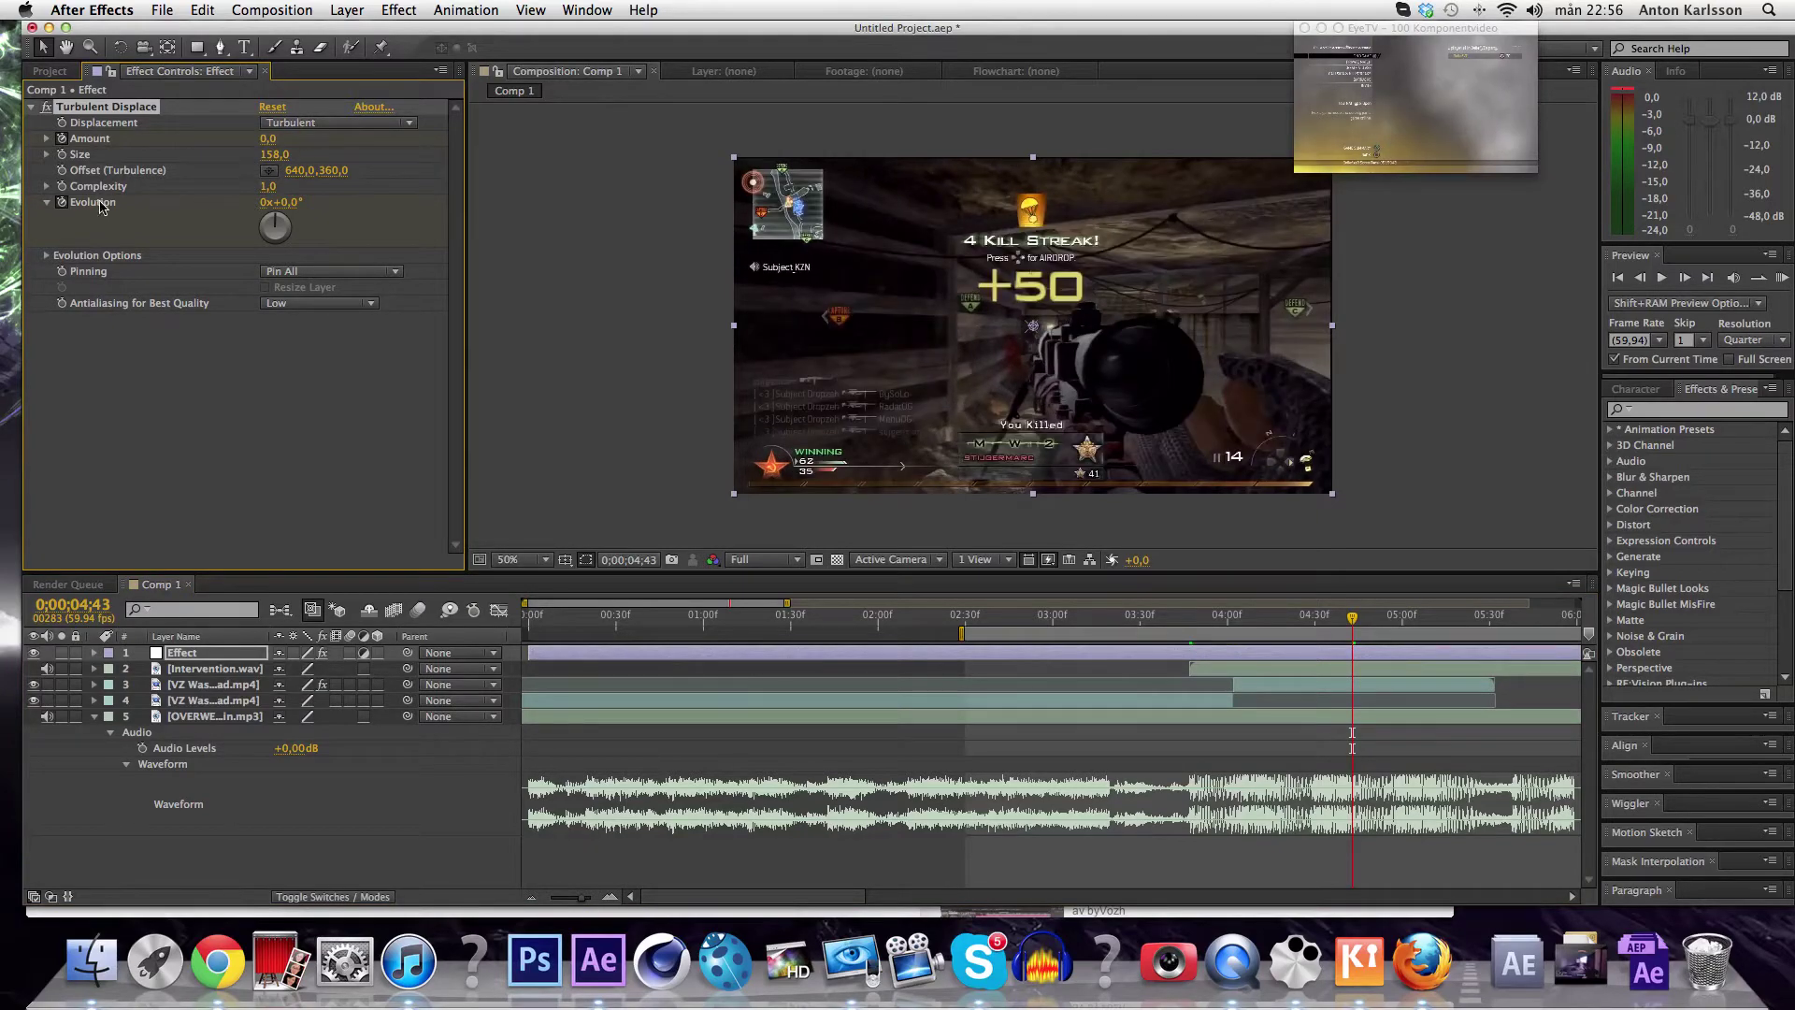
{"action": "left_click_drag", "start_coordinate": [291, 202], "coordinate": [988, 224]}
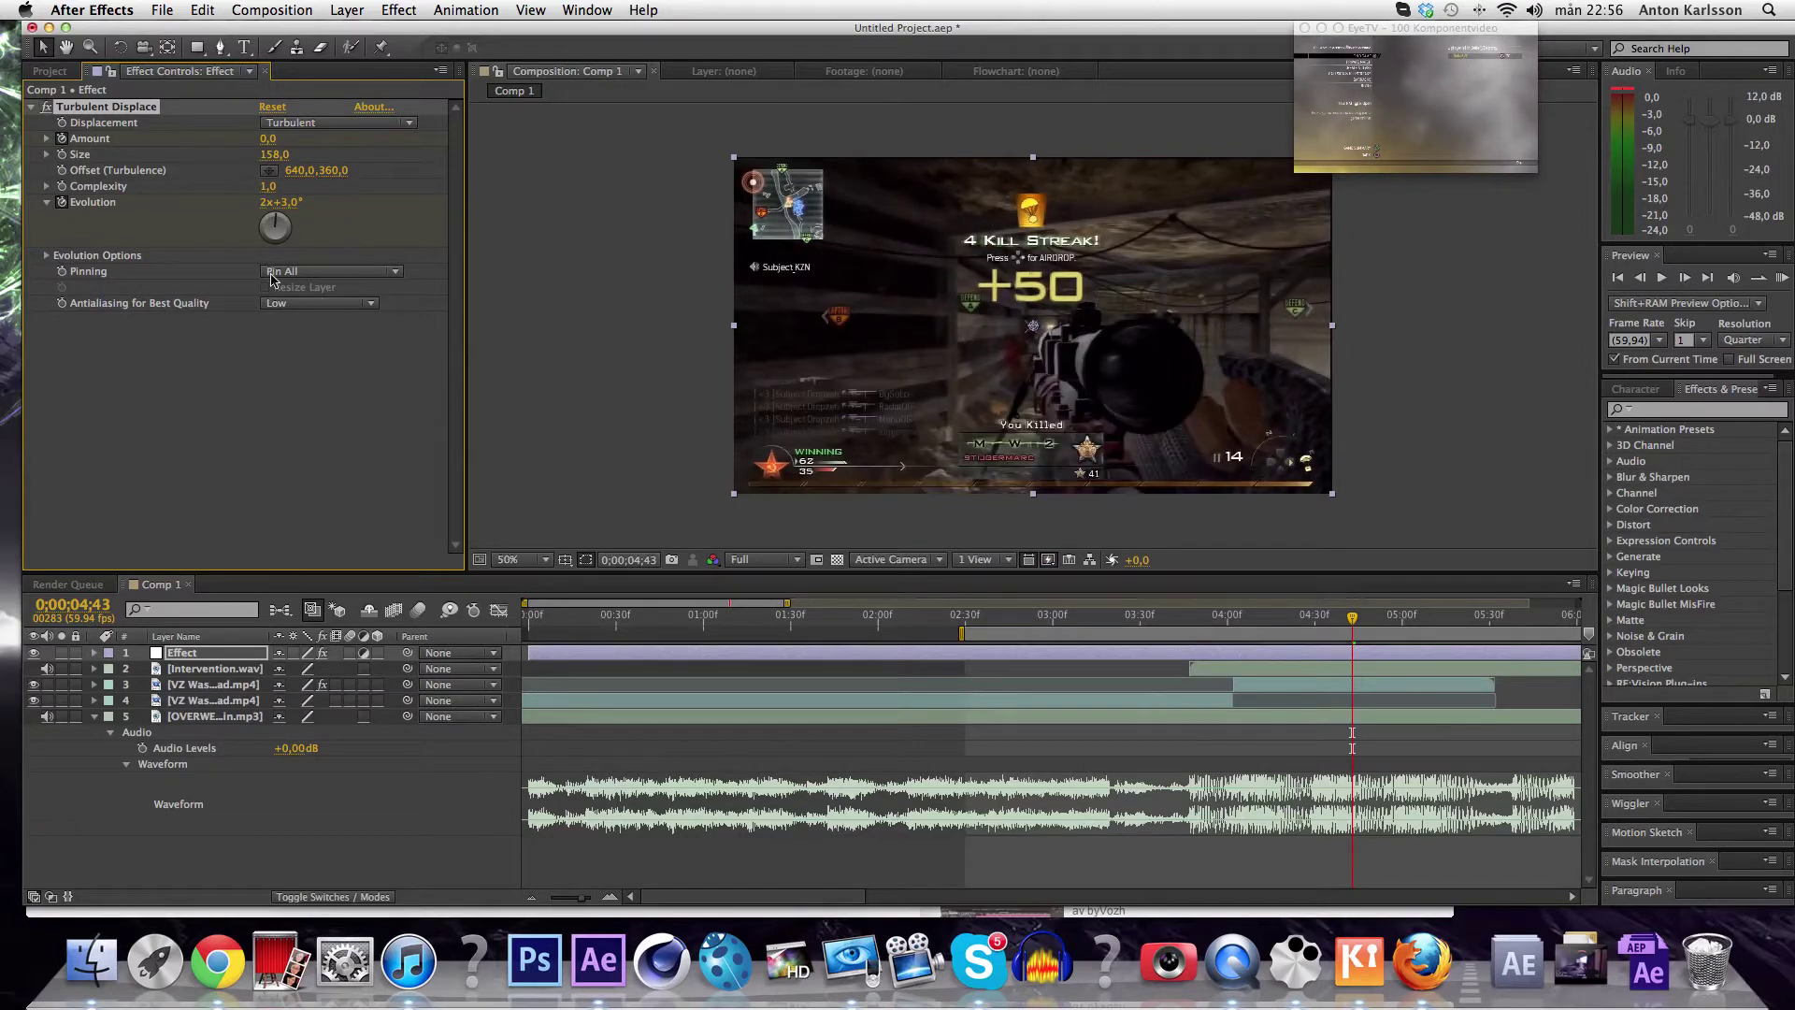
{"action": "left_click", "coordinate": [286, 204]}
{"action": "key", "text": "Return"}
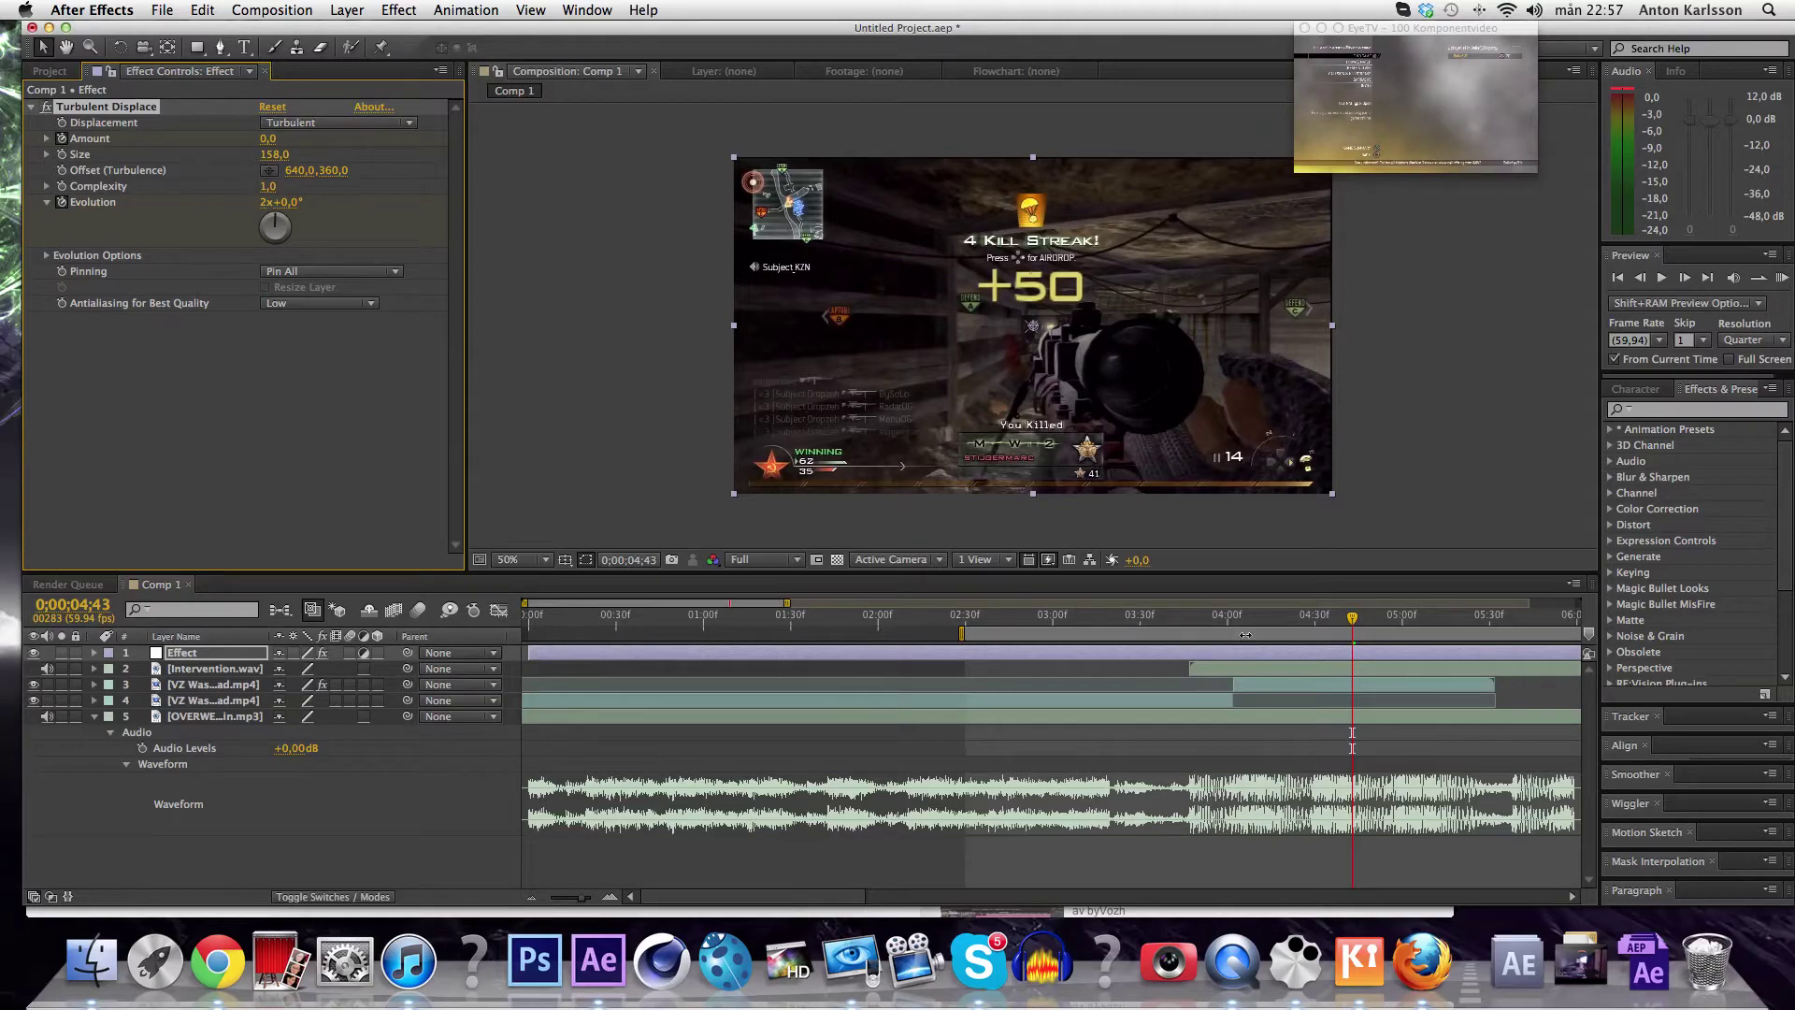
{"action": "left_click", "coordinate": [1187, 619]}
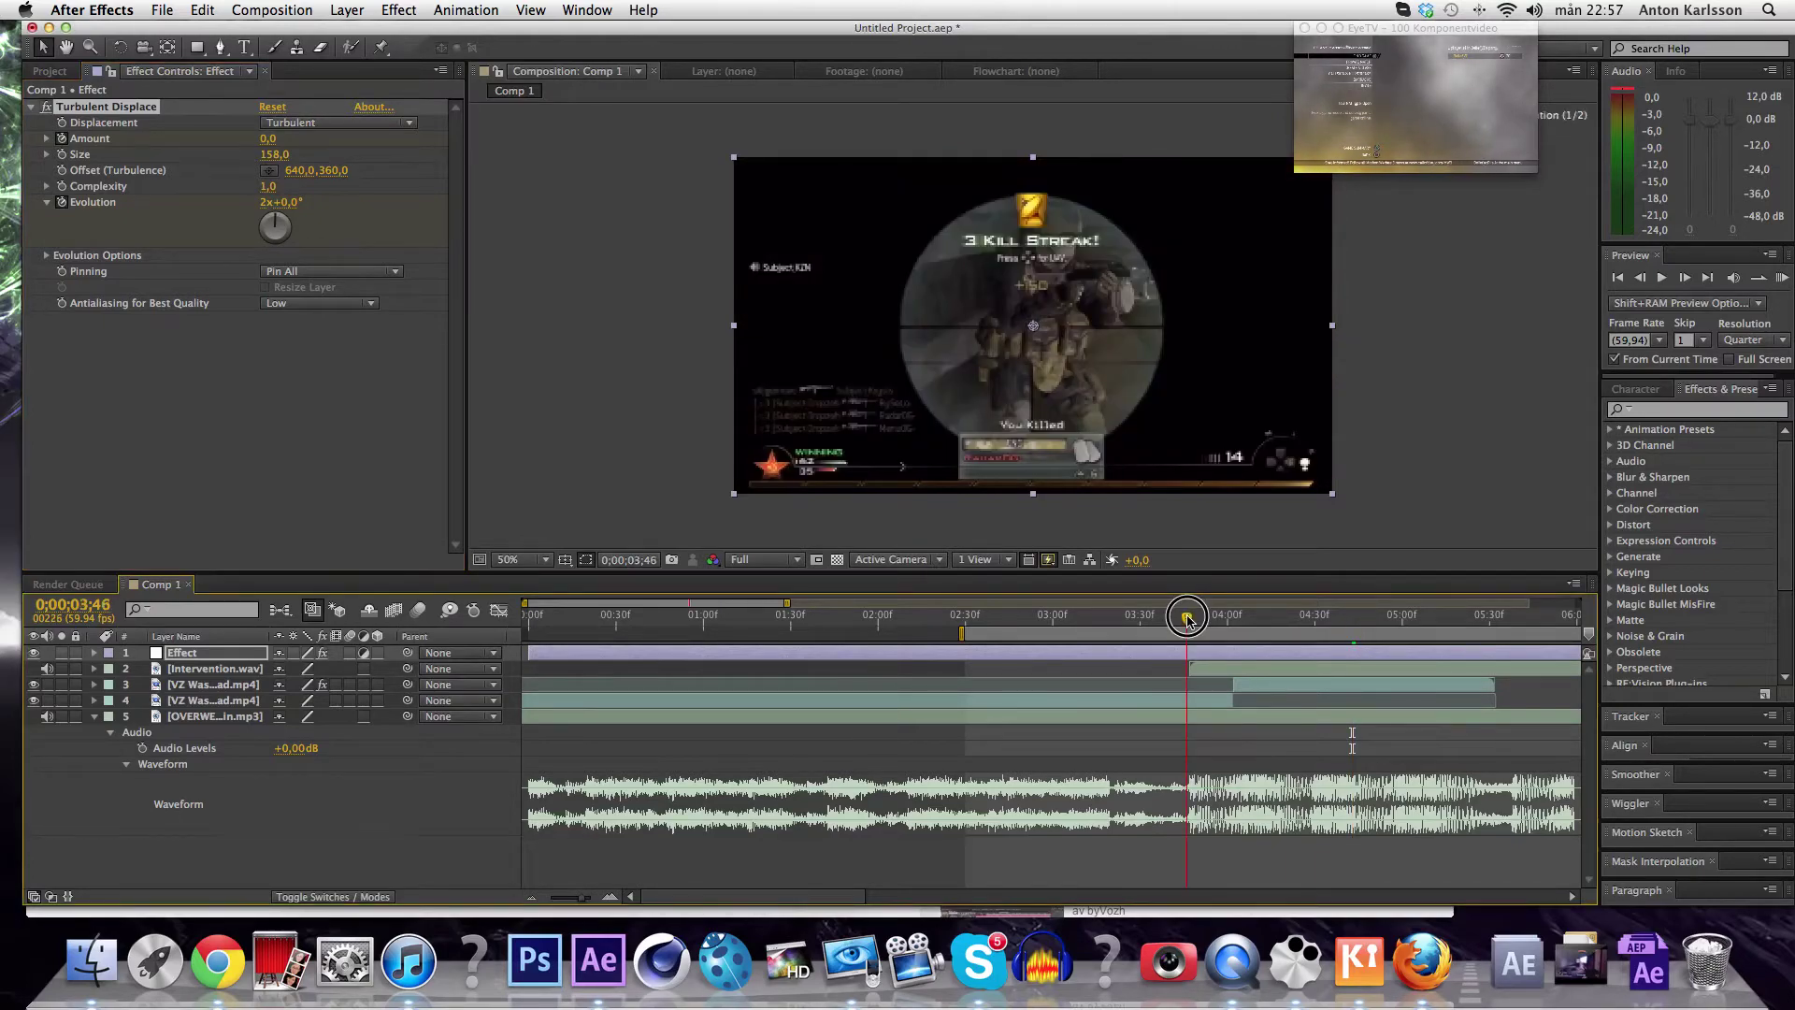
Scrub and RAM-preview the keyframed warp around the shot, ending just after it near 0;00;03;49.
{"action": "left_click_drag", "start_coordinate": [1187, 619], "coordinate": [1245, 619]}
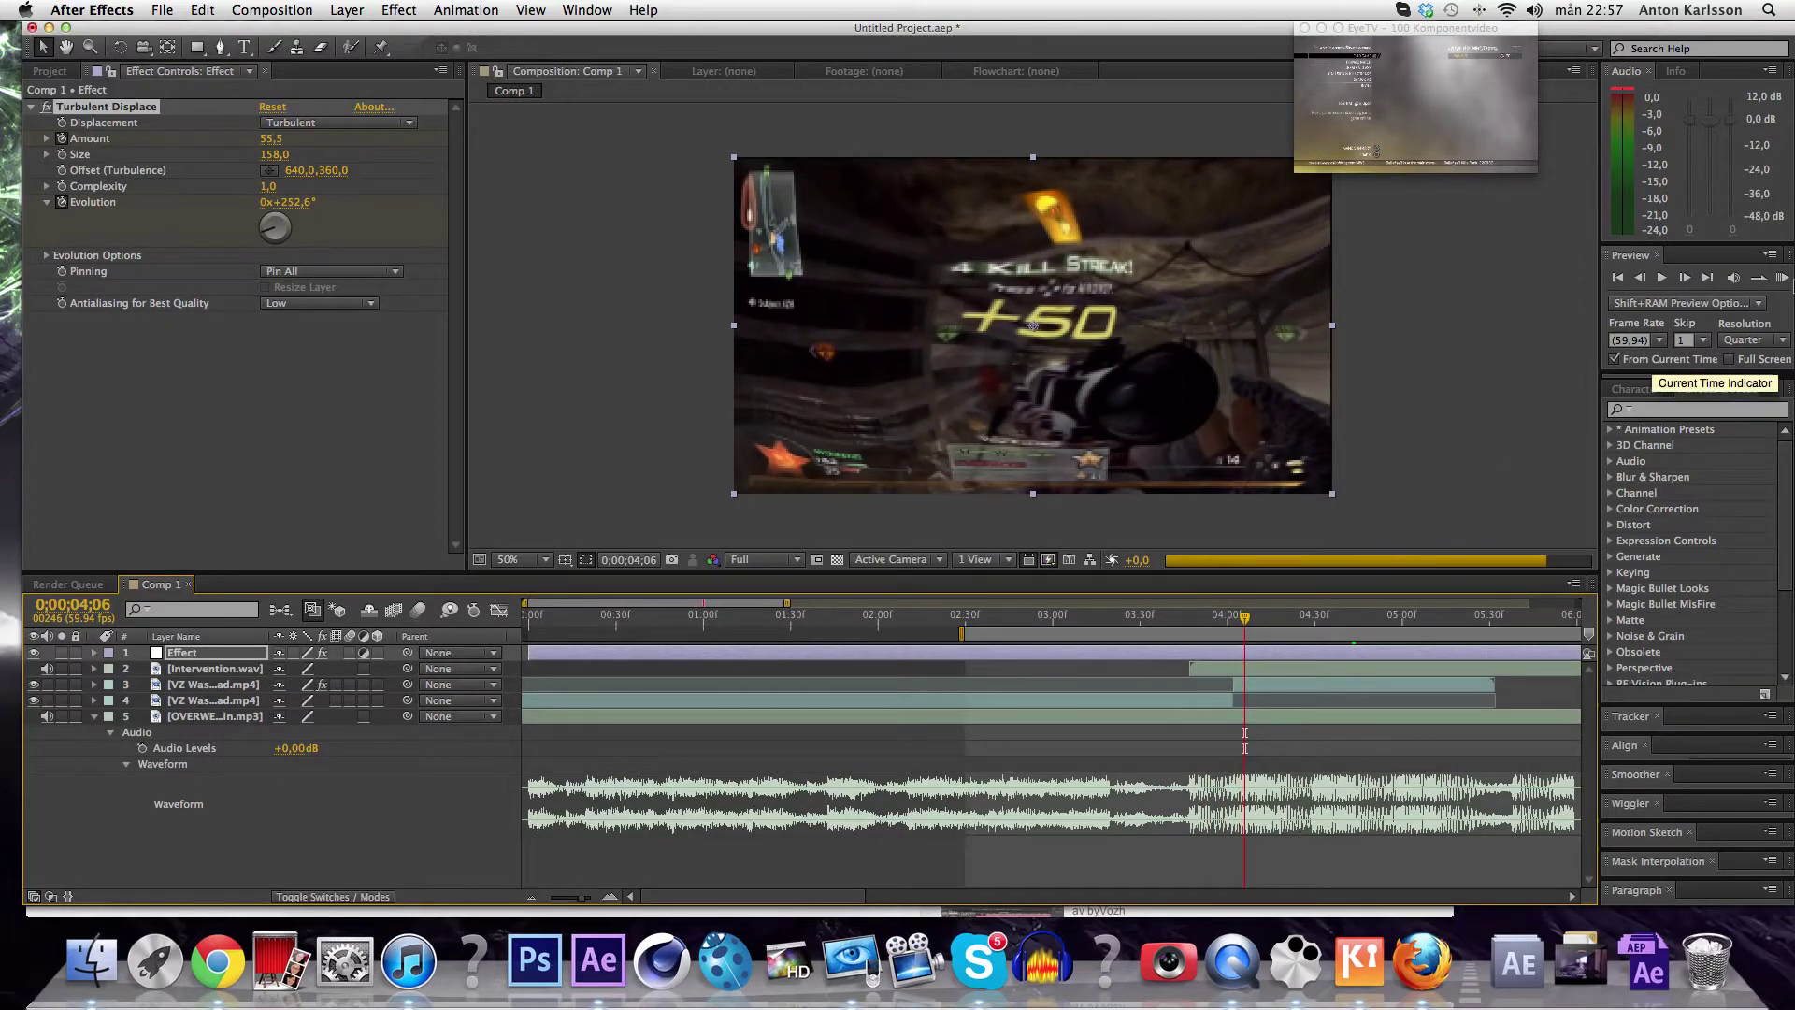
{"action": "left_click", "coordinate": [1781, 278]}
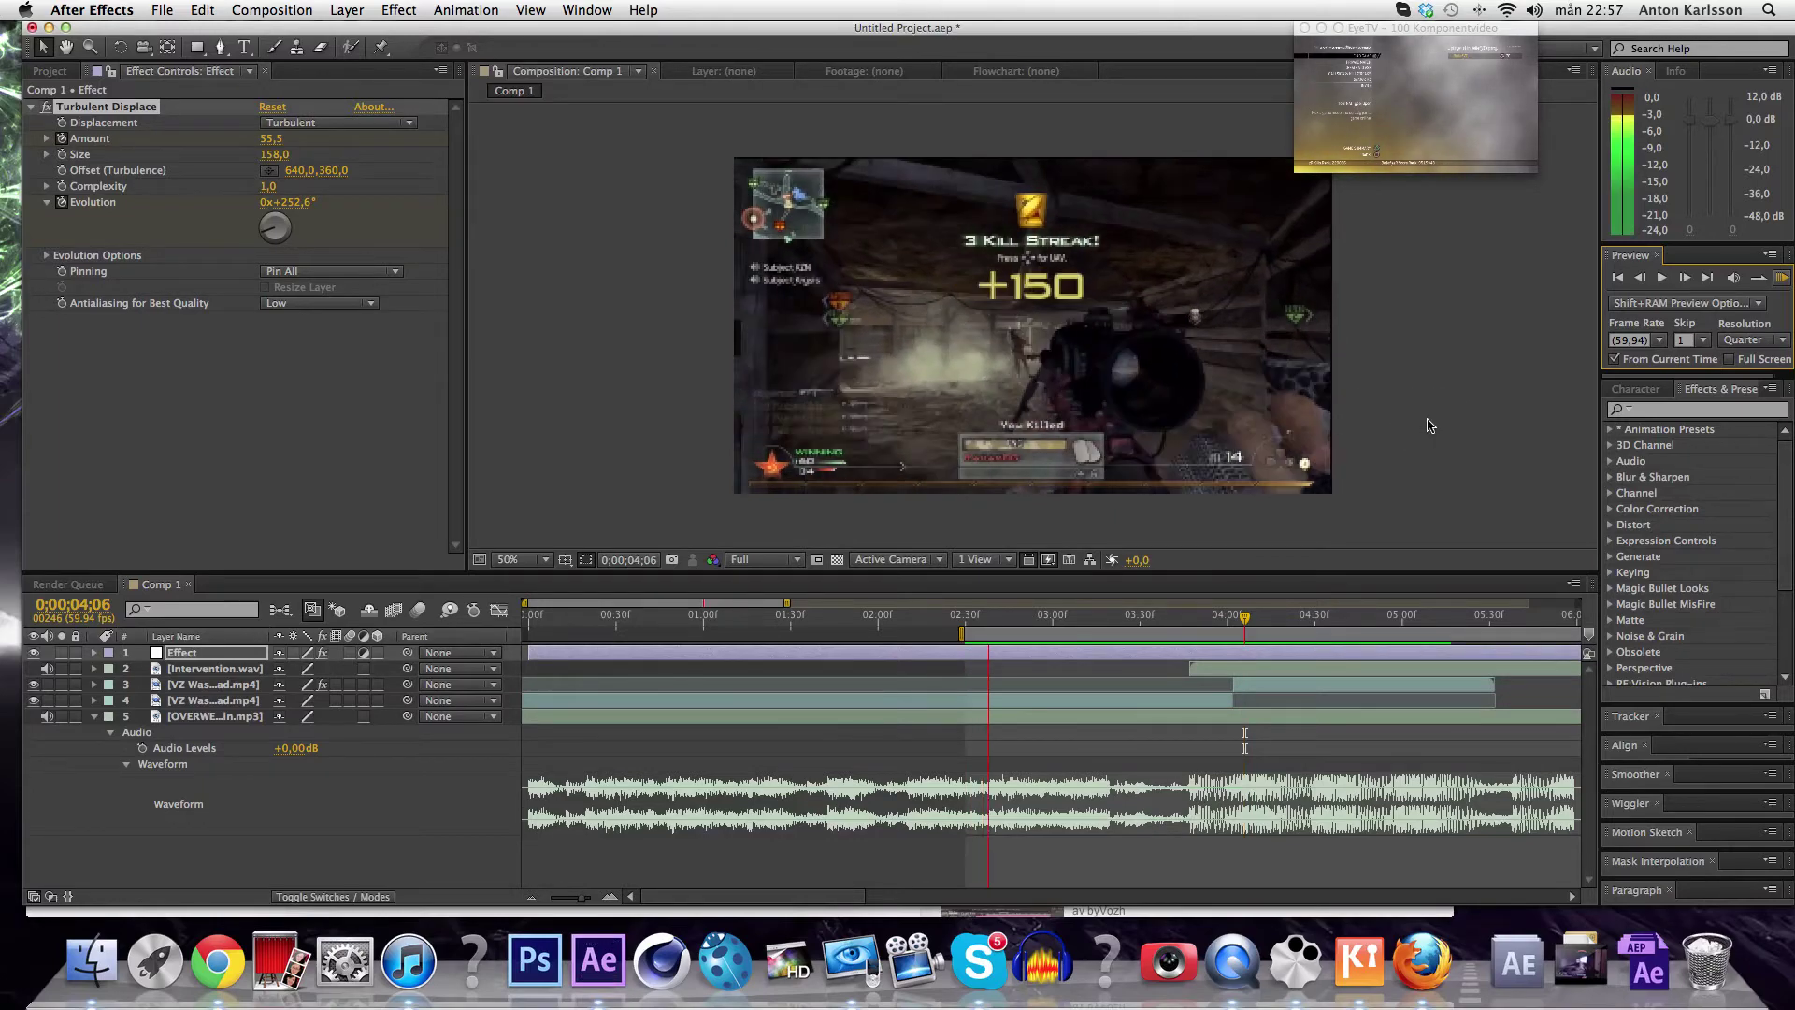
{"action": "key", "text": "XF86AudioRaiseVolume"}
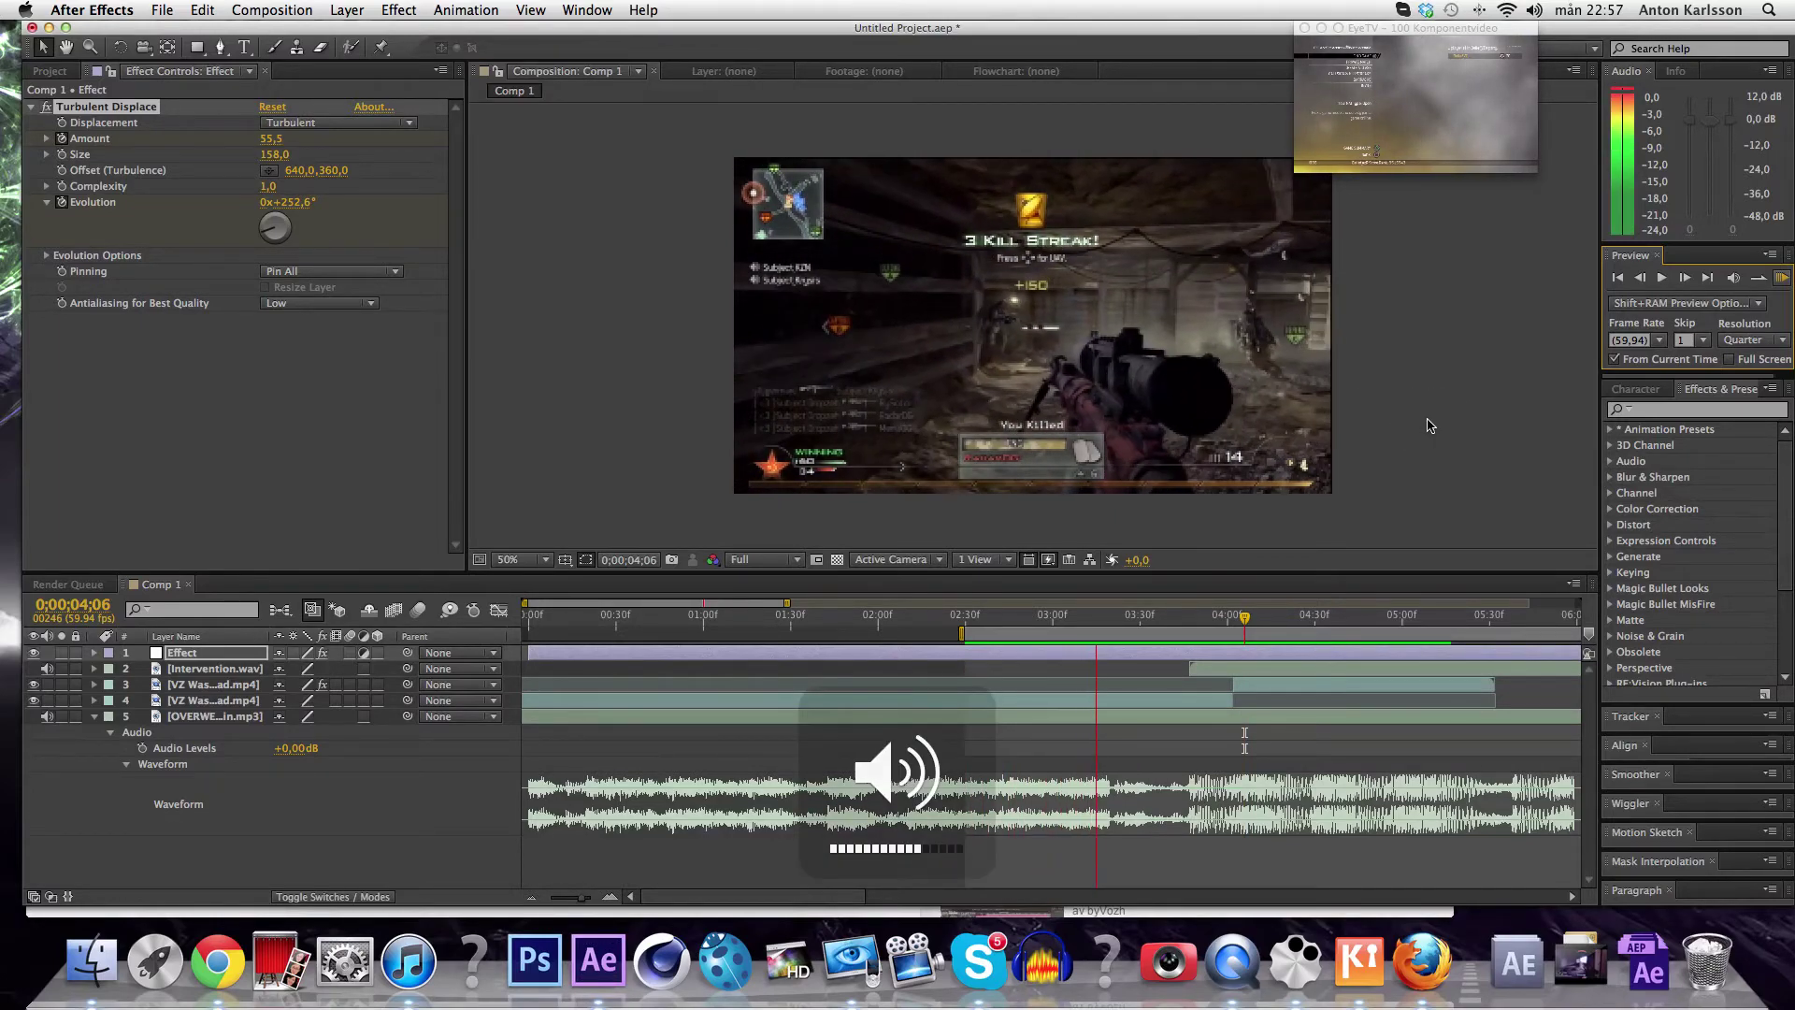
{"action": "left_click", "coordinate": [1220, 622]}
{"action": "left_click_drag", "start_coordinate": [1220, 622], "coordinate": [1335, 623]}
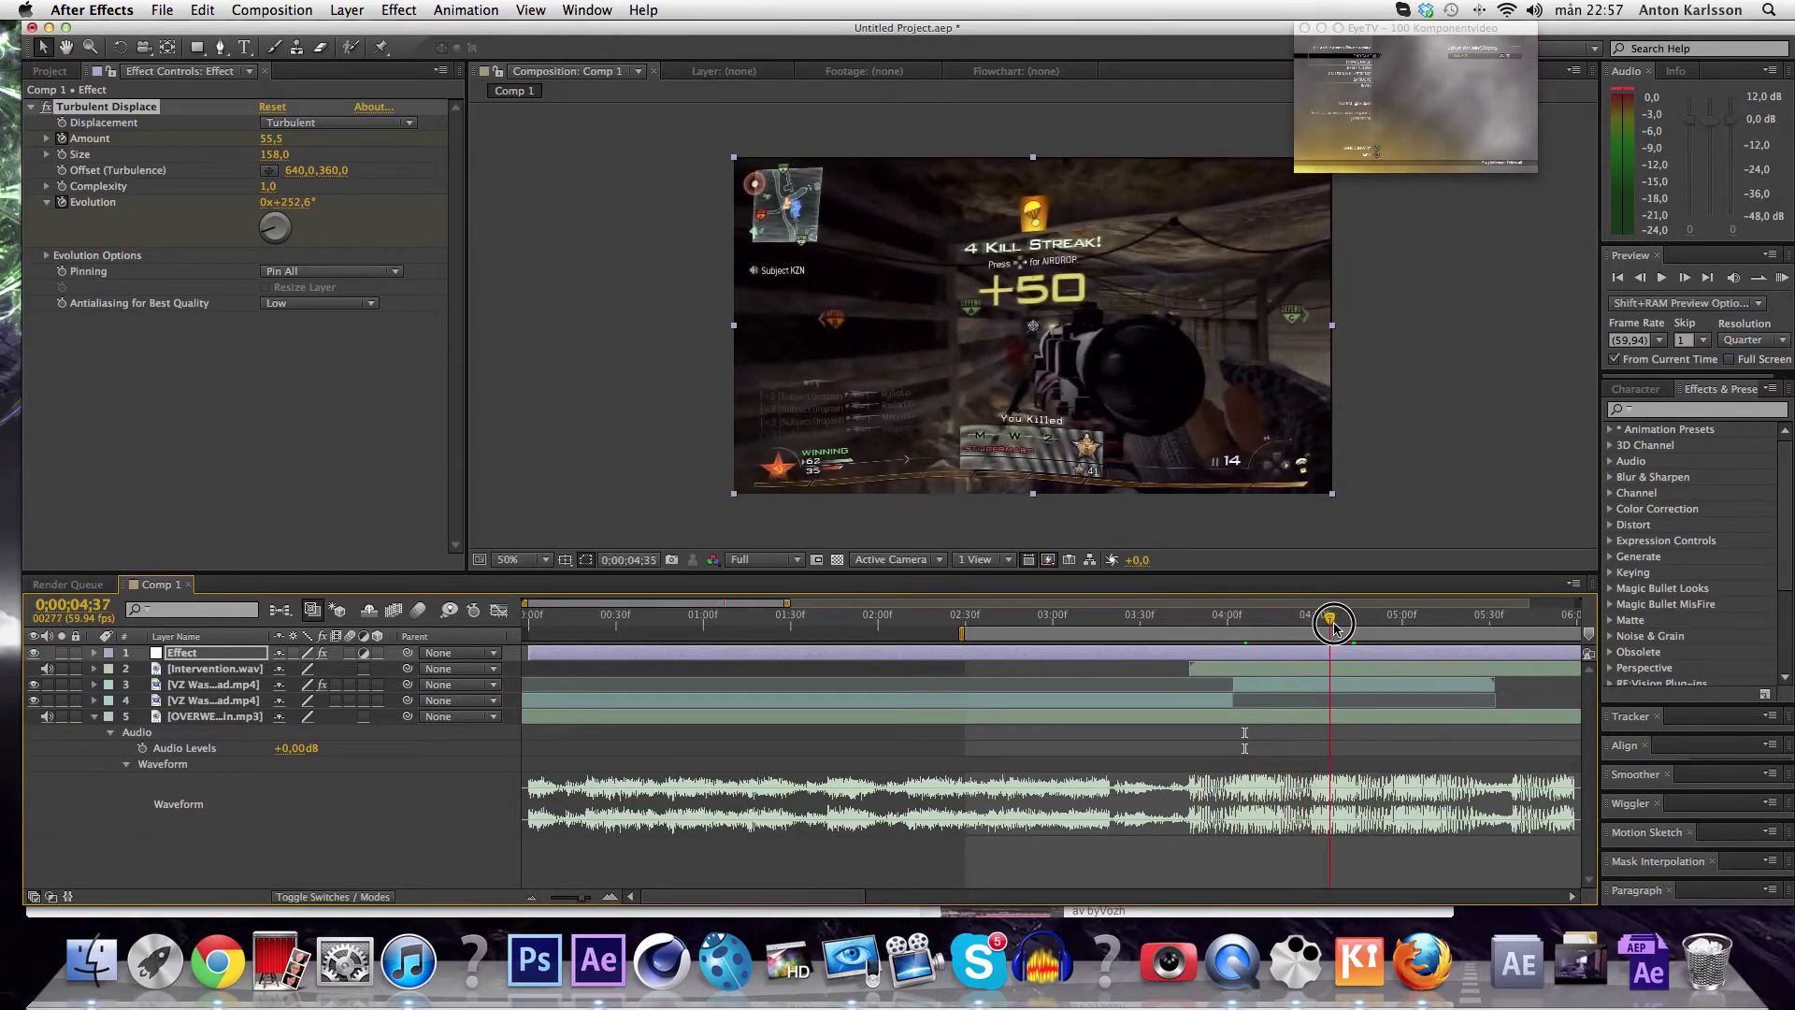